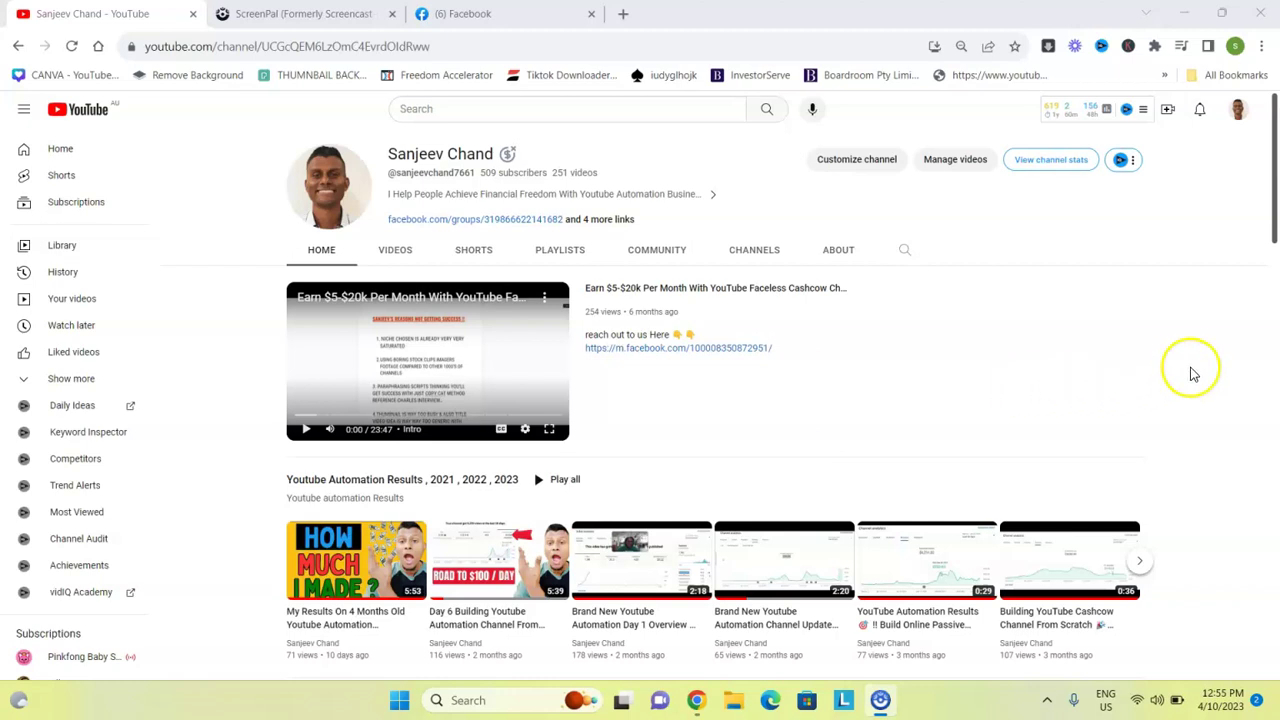
Open the Keywords Everywhere panel over the YouTube channel page to see its 98,234 remaining credits.
left_click(1129, 50)
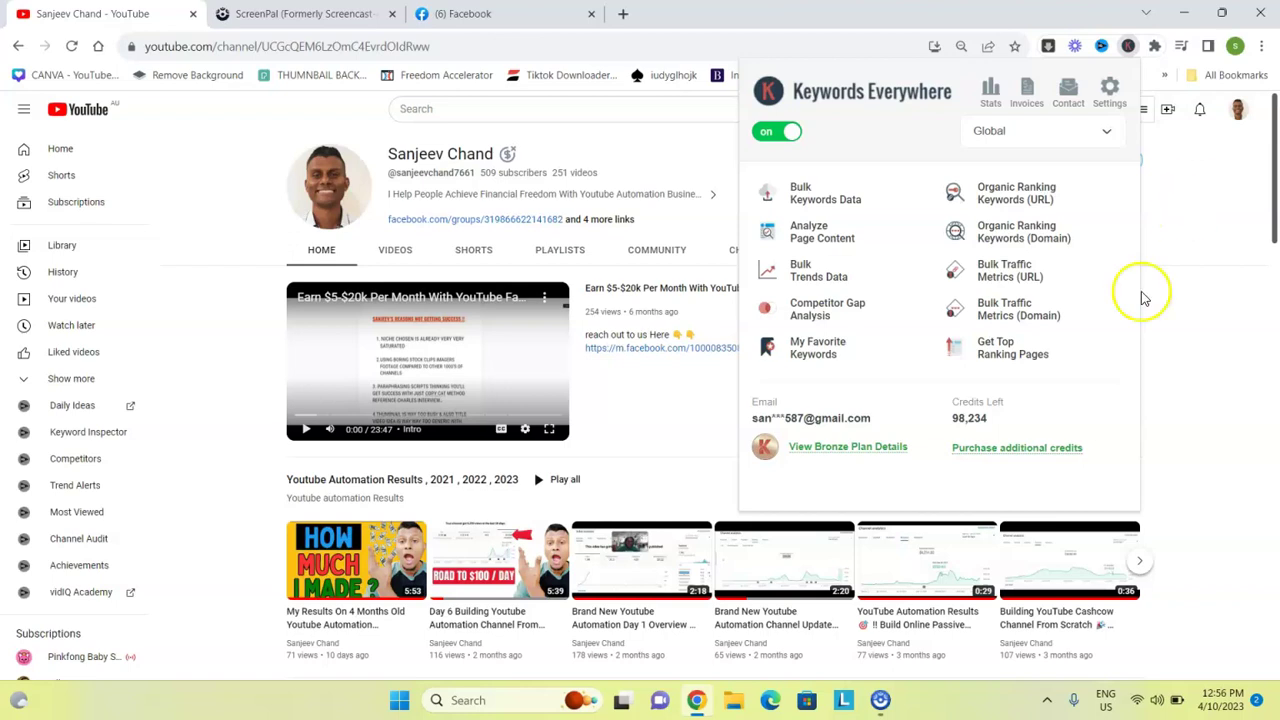
Select the Credits Left figure, then close the Keywords Everywhere panel to return to the channel page.
double_click(970, 418)
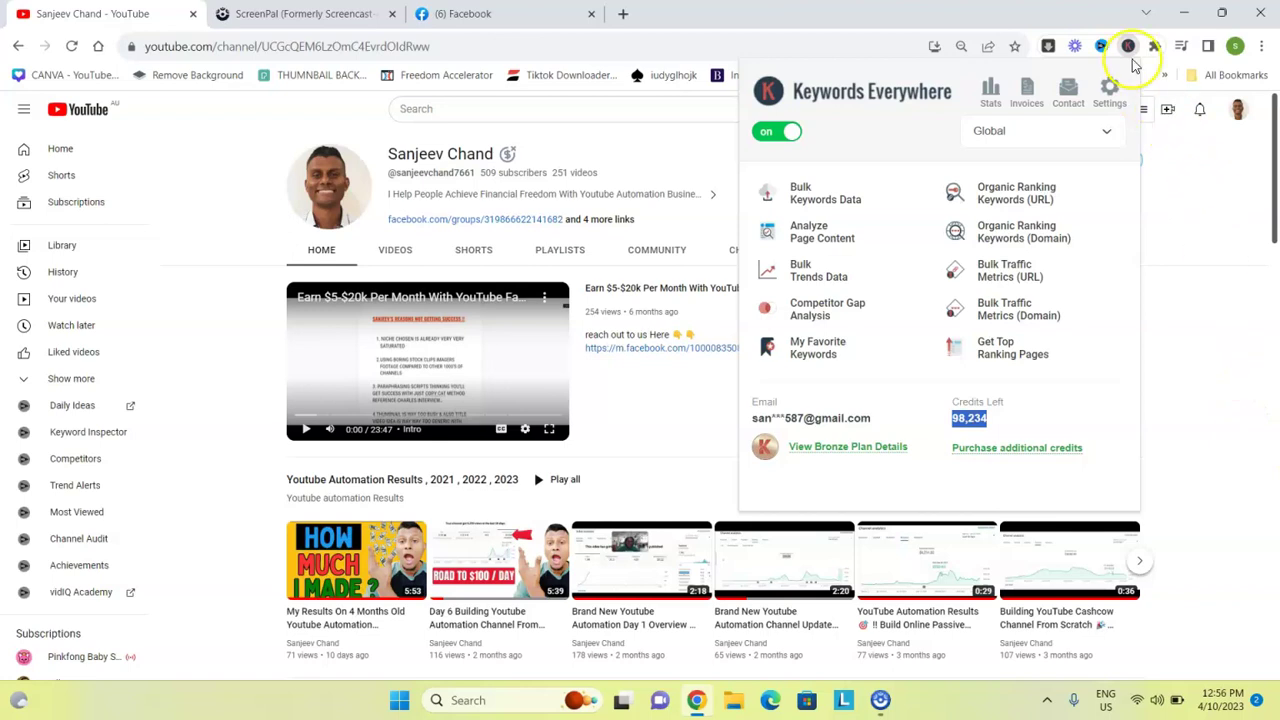
left_click(1190, 170)
left_click(487, 105)
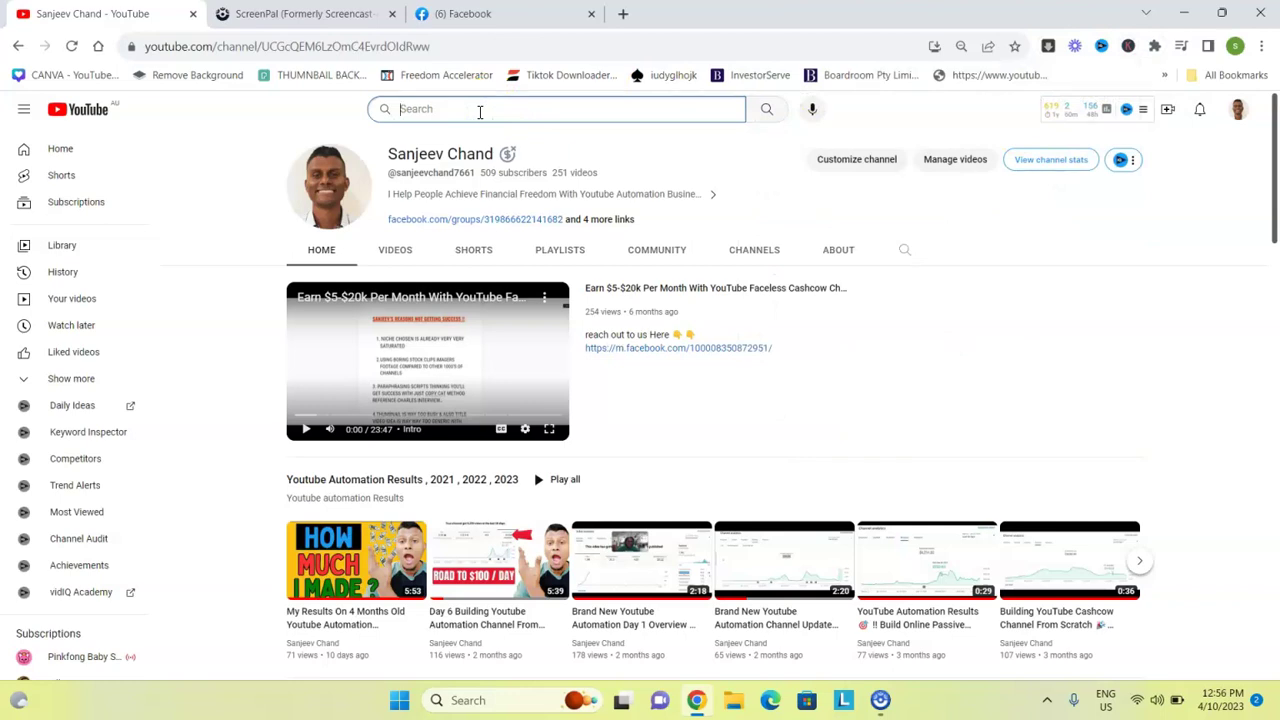
Enter 'youtube automation' in YouTube search to show suggestions with volume, CPC and competition data.
type("youtube automation")
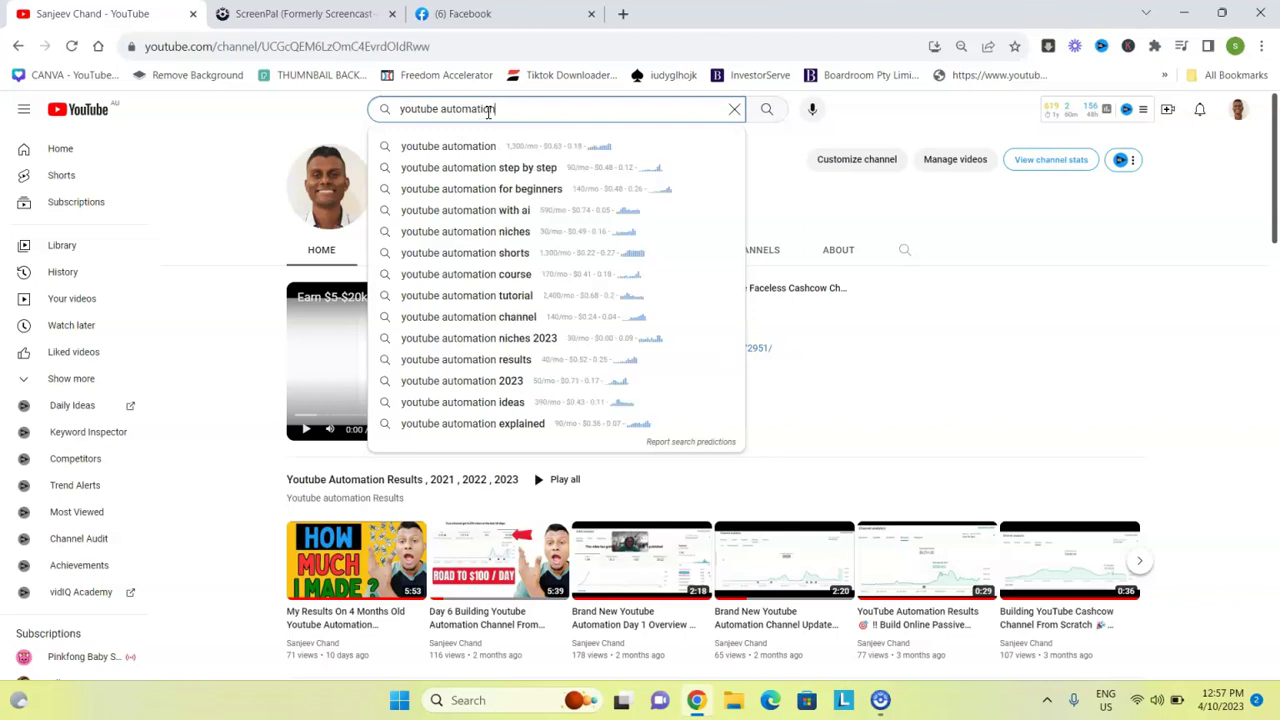
left_click(515, 109)
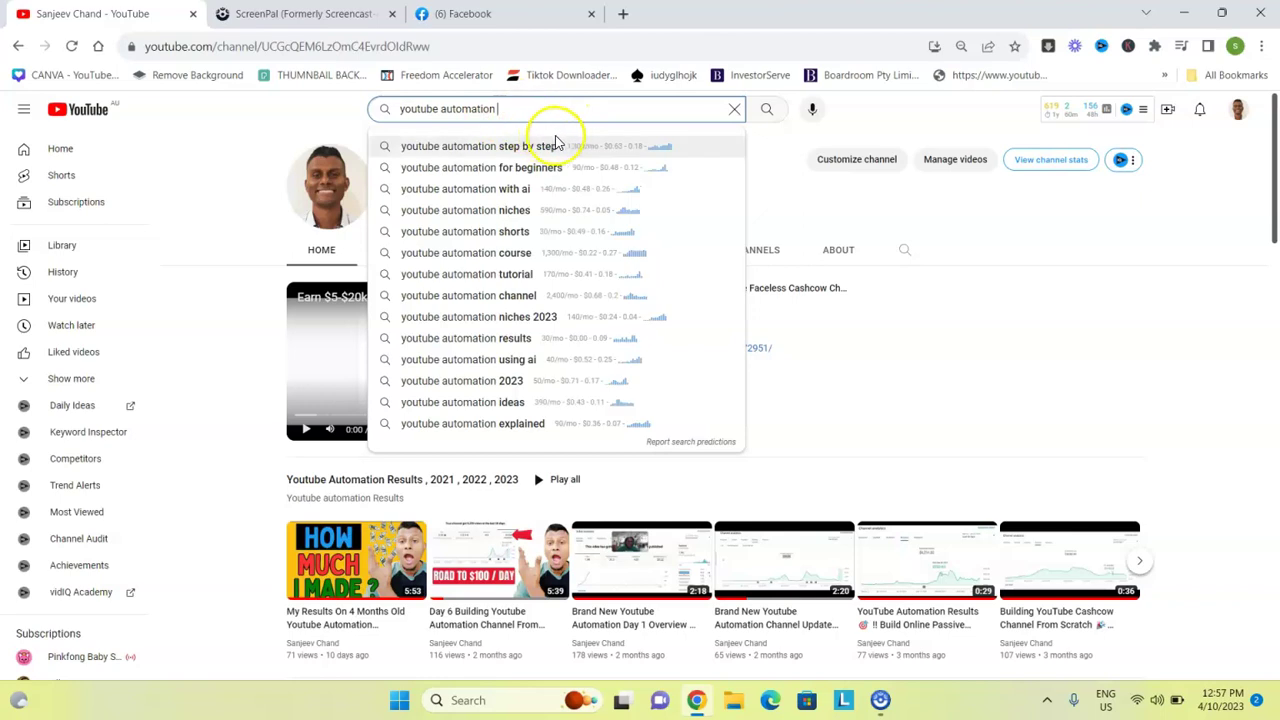
left_click(1262, 47)
Zoom the page to 125% and inspect the suggestions' search-volume trend sparklines.
left_click(1212, 252)
left_click(1212, 252)
left_click(1212, 252)
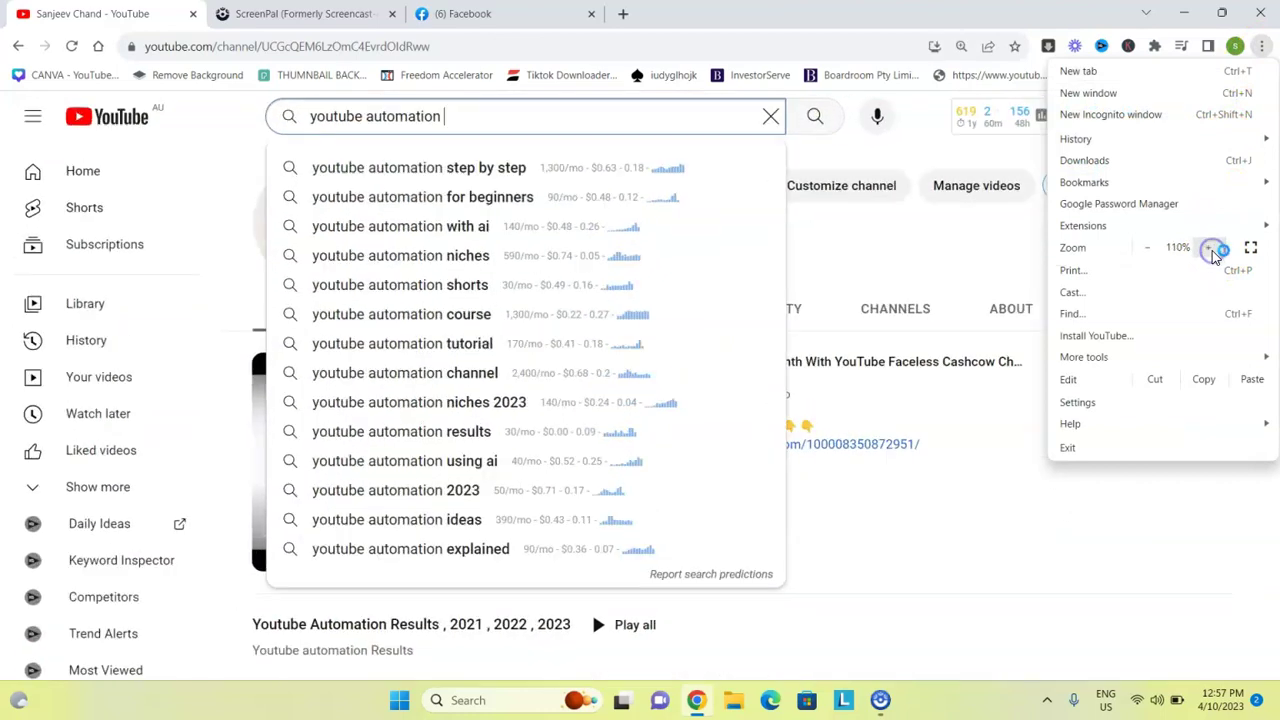
left_click(1212, 250)
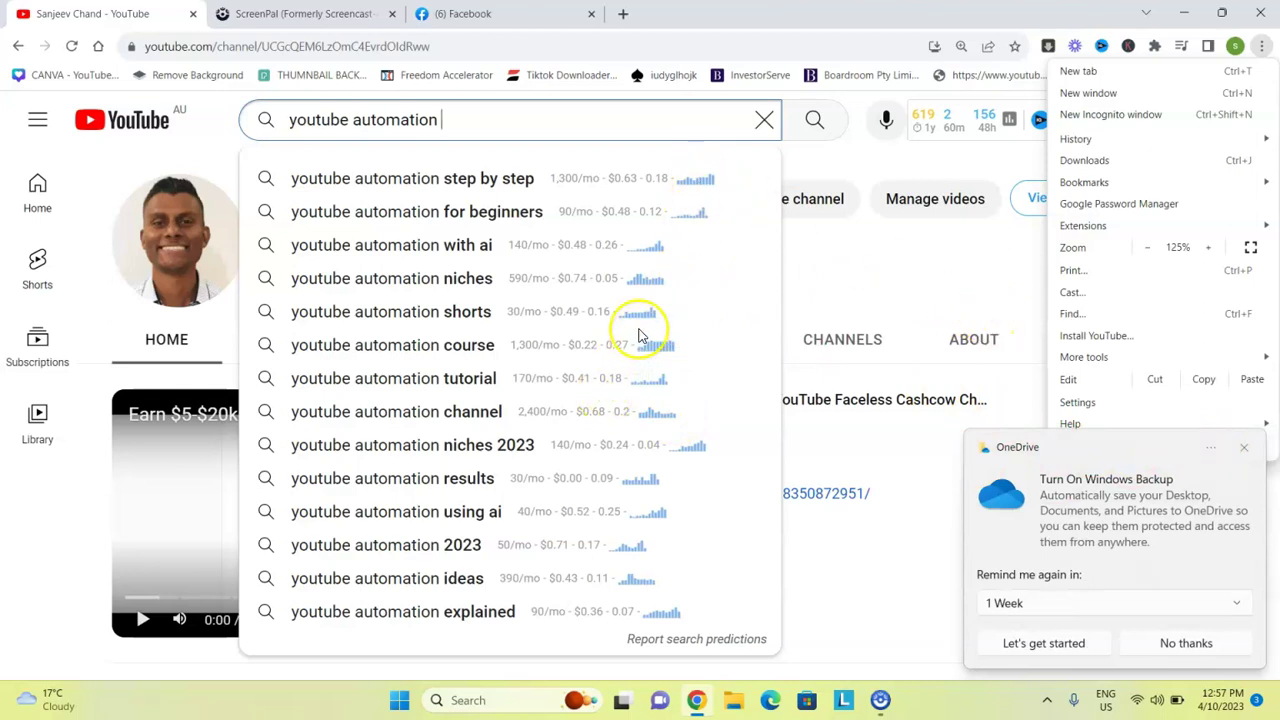
left_click(439, 120)
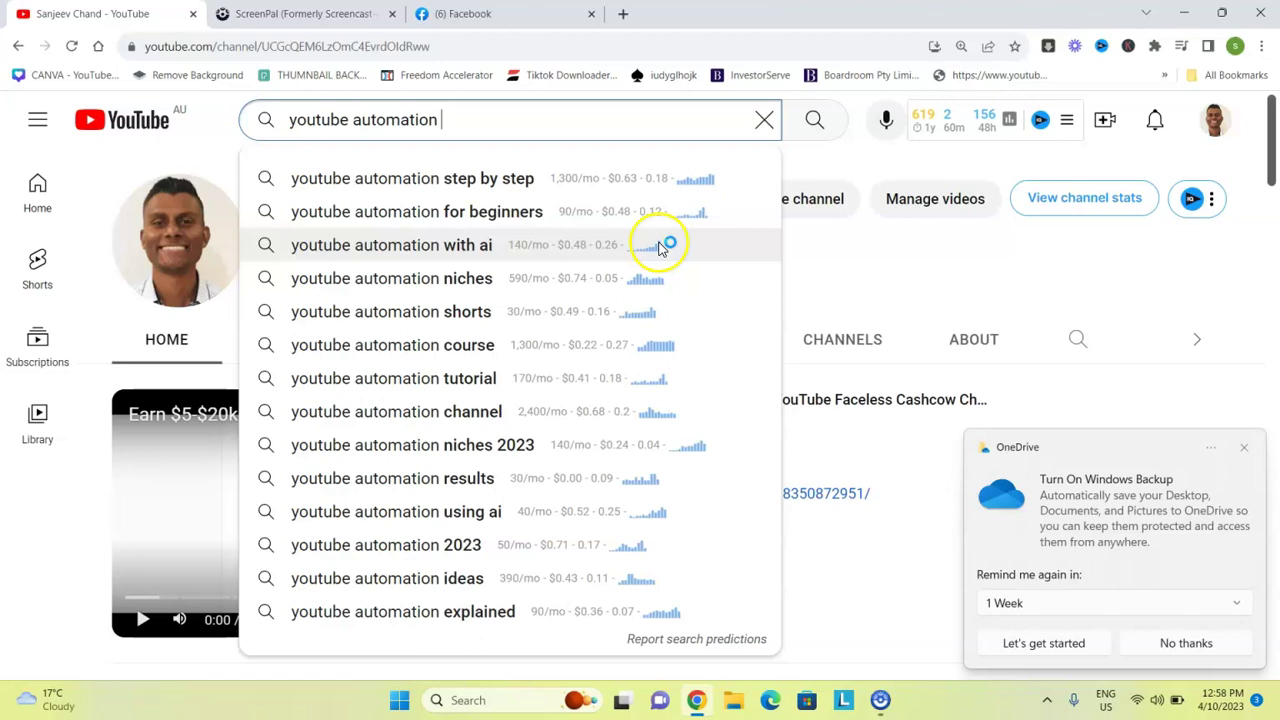
mouse_move(657, 251)
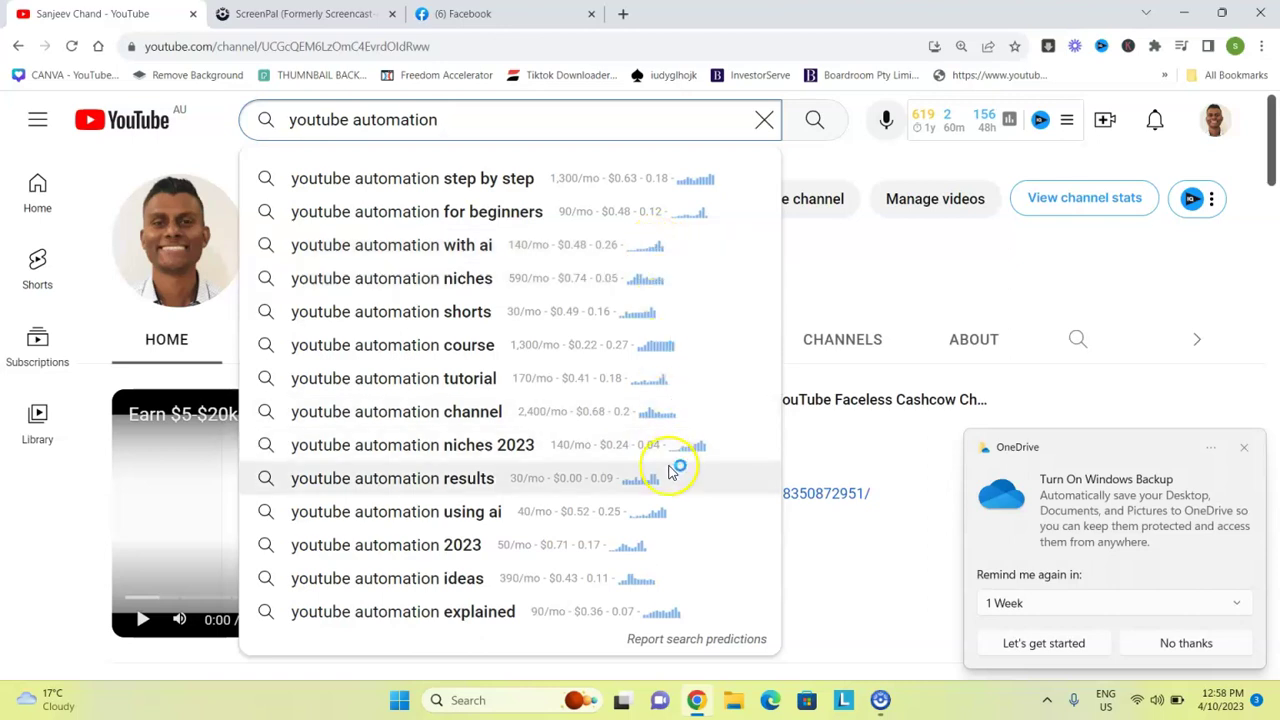
mouse_move(701, 450)
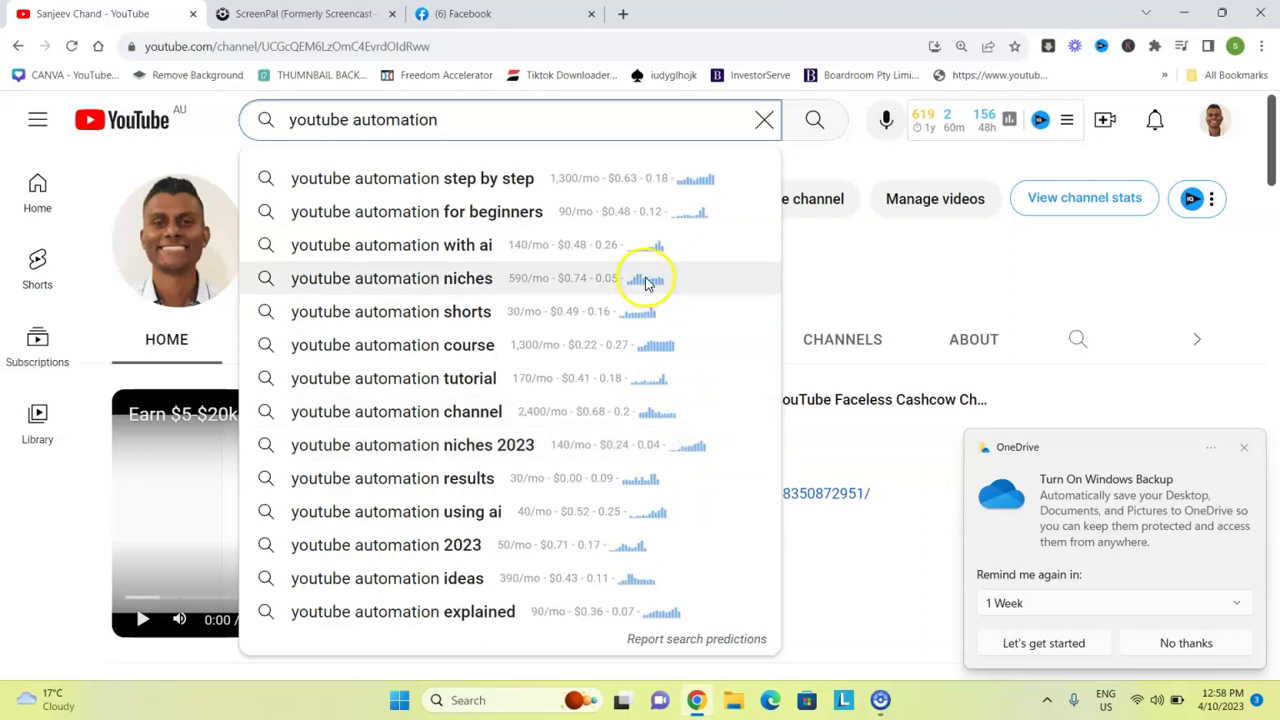
Restore the page zoom to 80% and dismiss the Lenovo Vantage and OneDrive notifications.
left_click(1262, 46)
left_click(1150, 247)
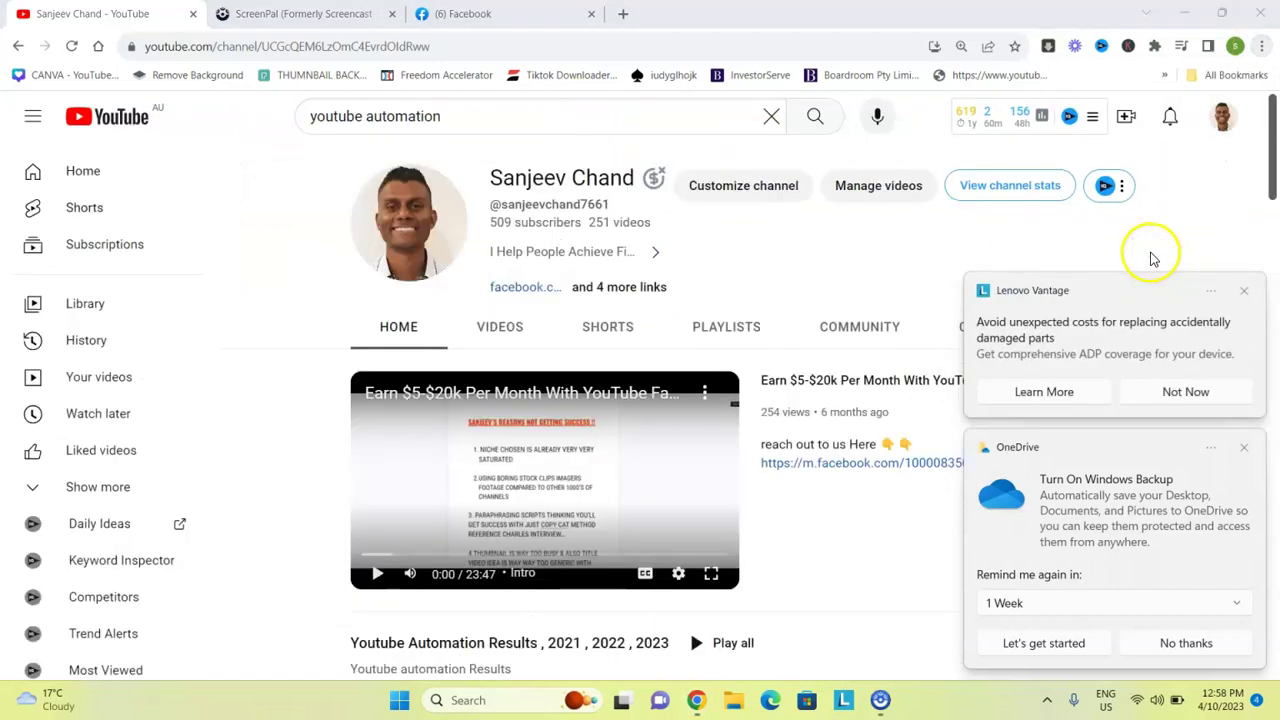
left_click(1244, 292)
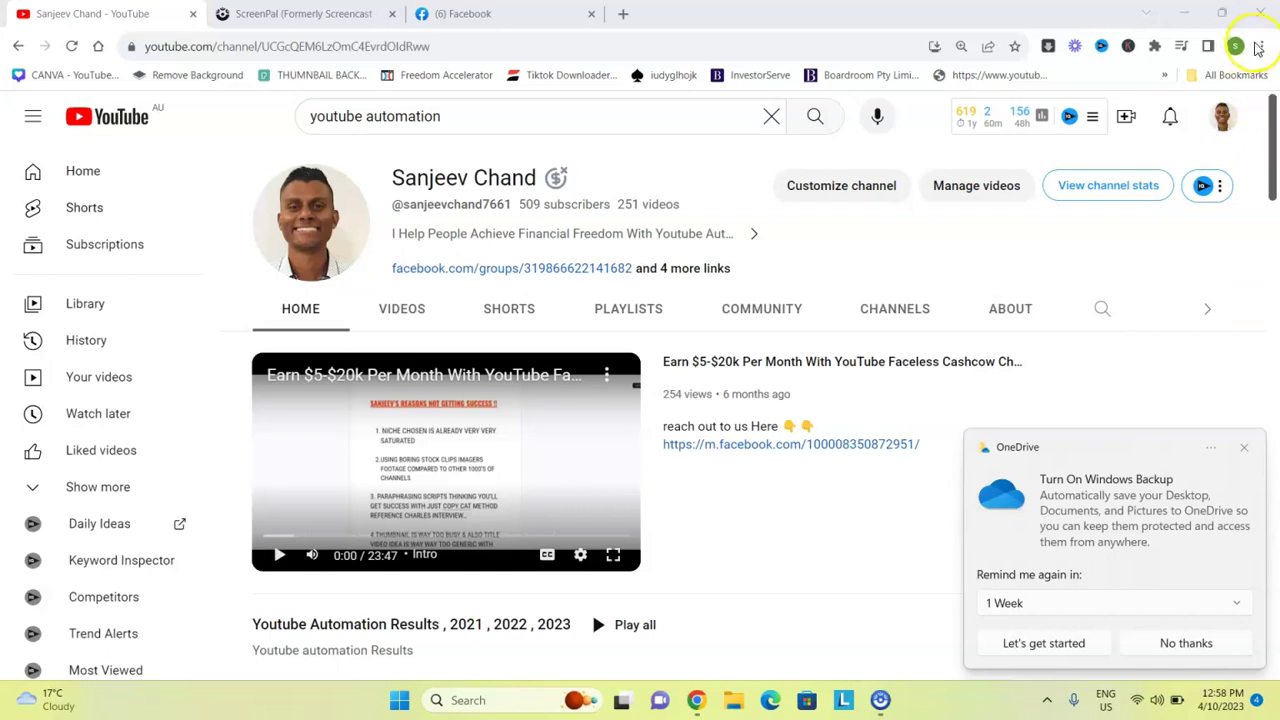
left_click(1262, 46)
left_click(1150, 247)
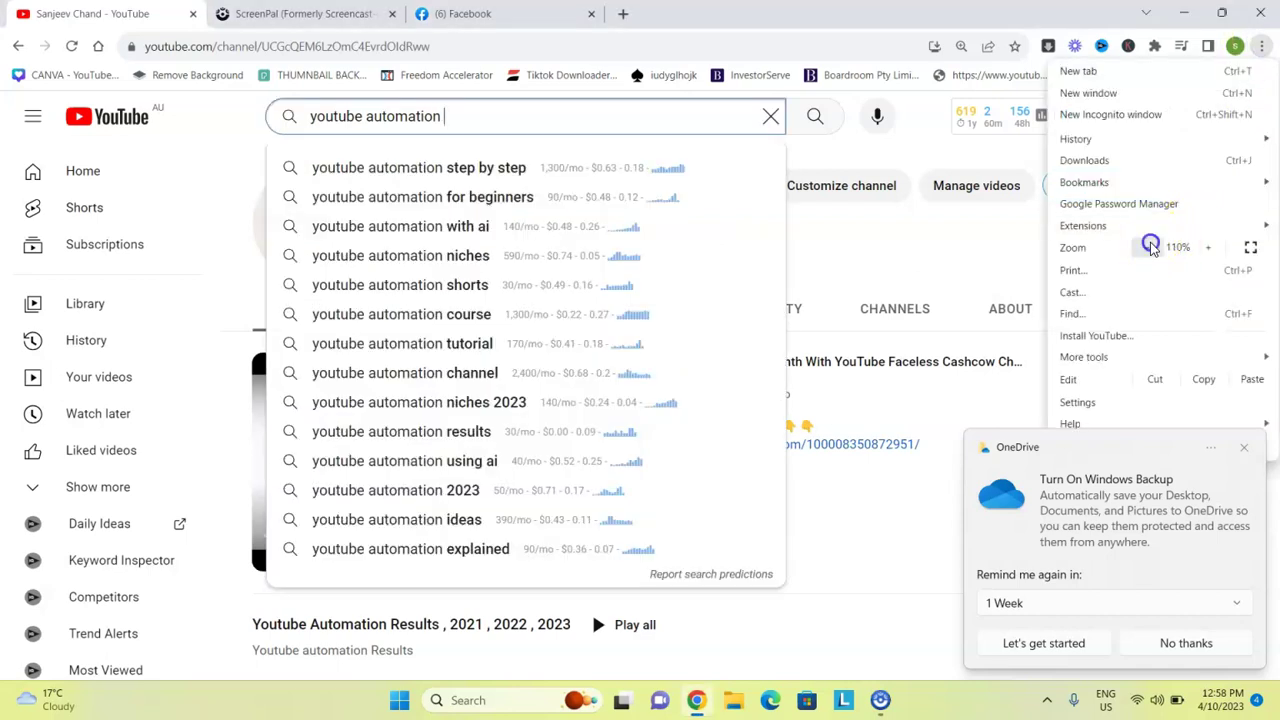
left_click(1150, 247)
left_click(1150, 247)
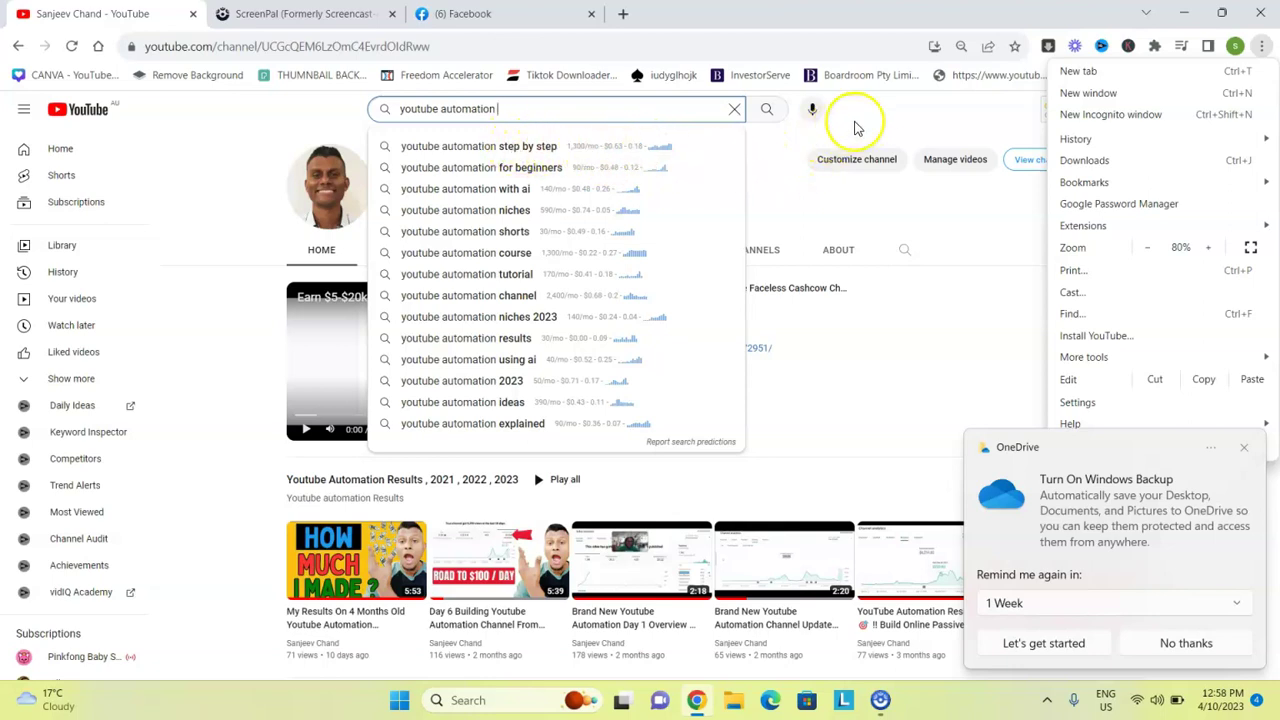
left_click(862, 120)
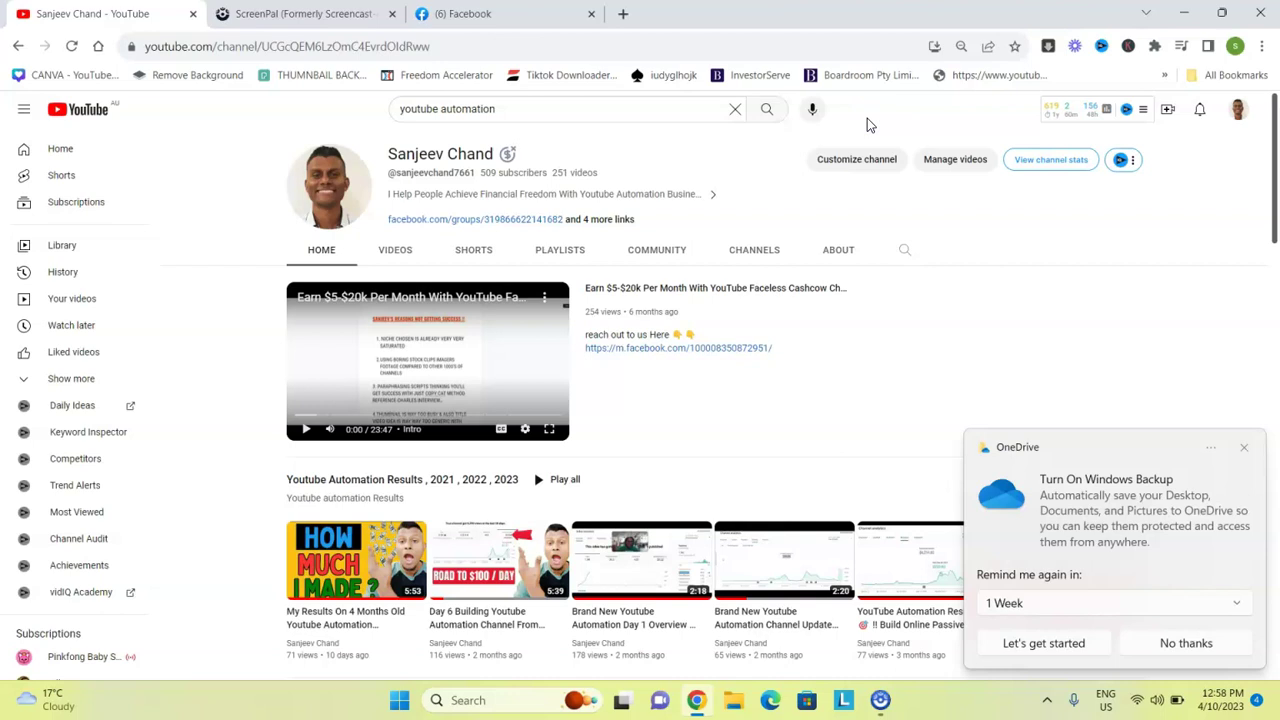
left_click(1244, 452)
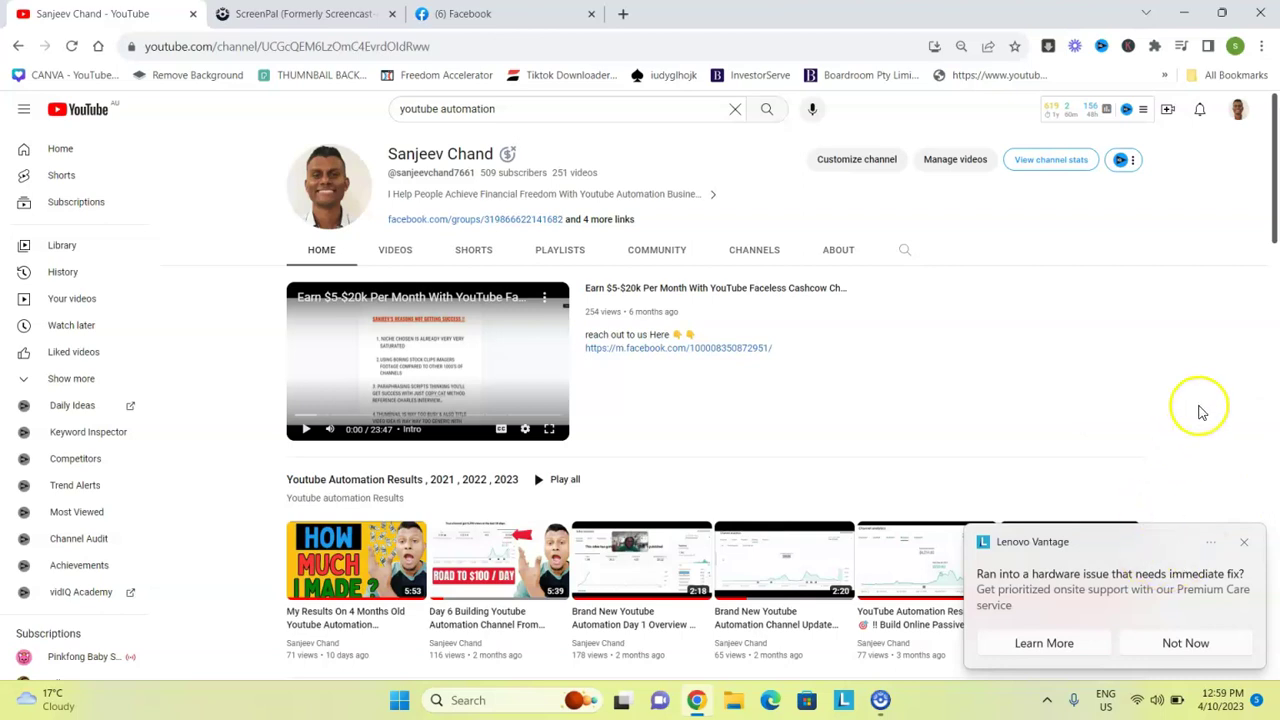
Open trends.google.com.au in a new tab and type 'car' into the Explore search box.
left_click(623, 13)
type("tre")
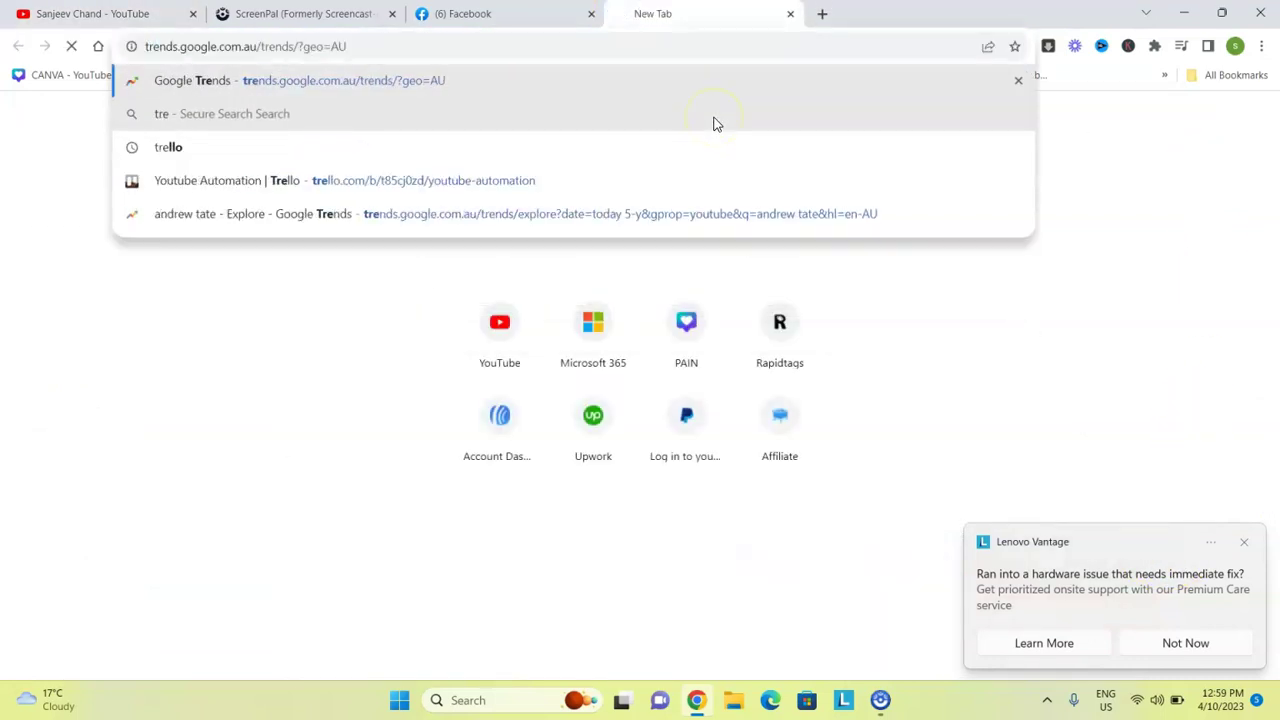
key("Return")
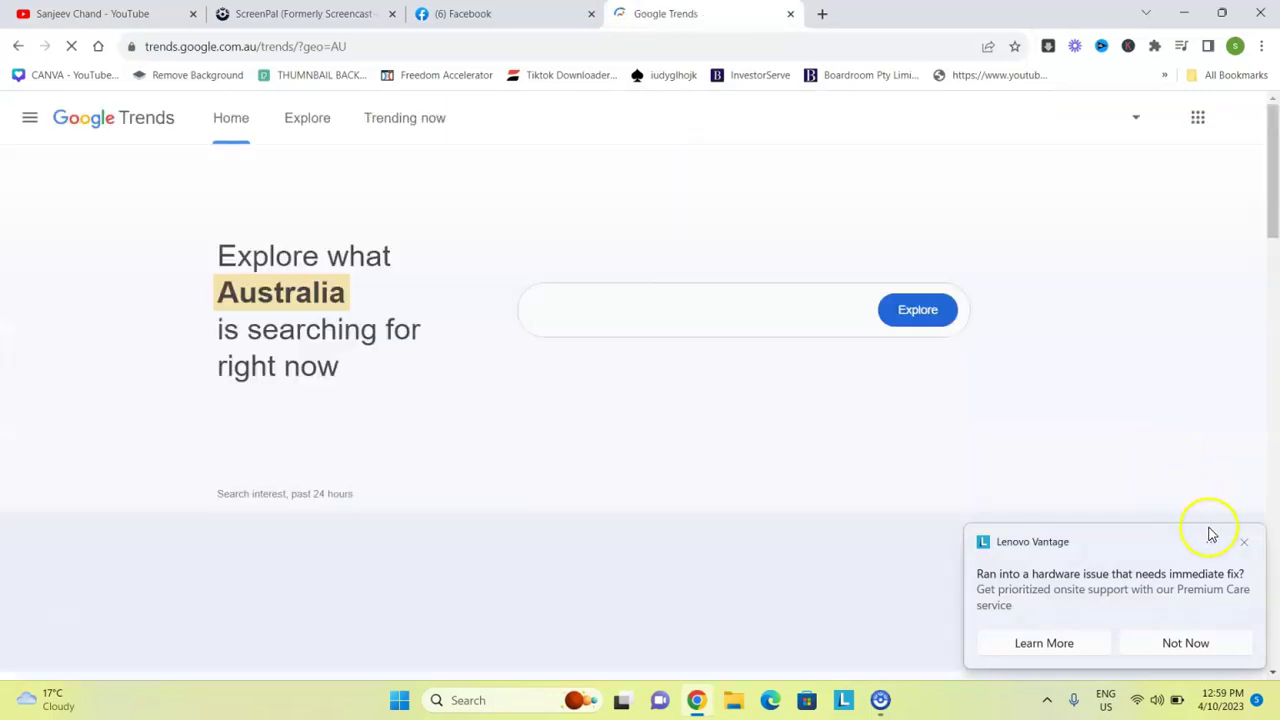
left_click(1243, 545)
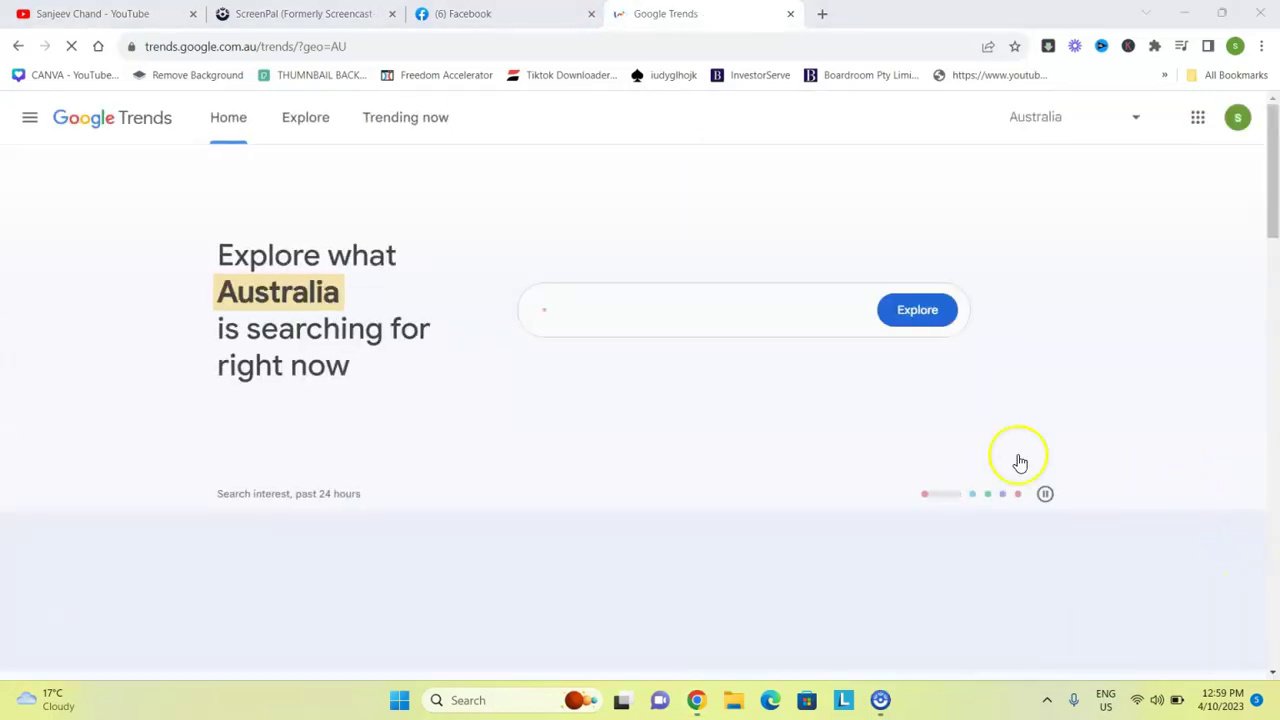
left_click(686, 306)
key("BackSpace")
type("car")
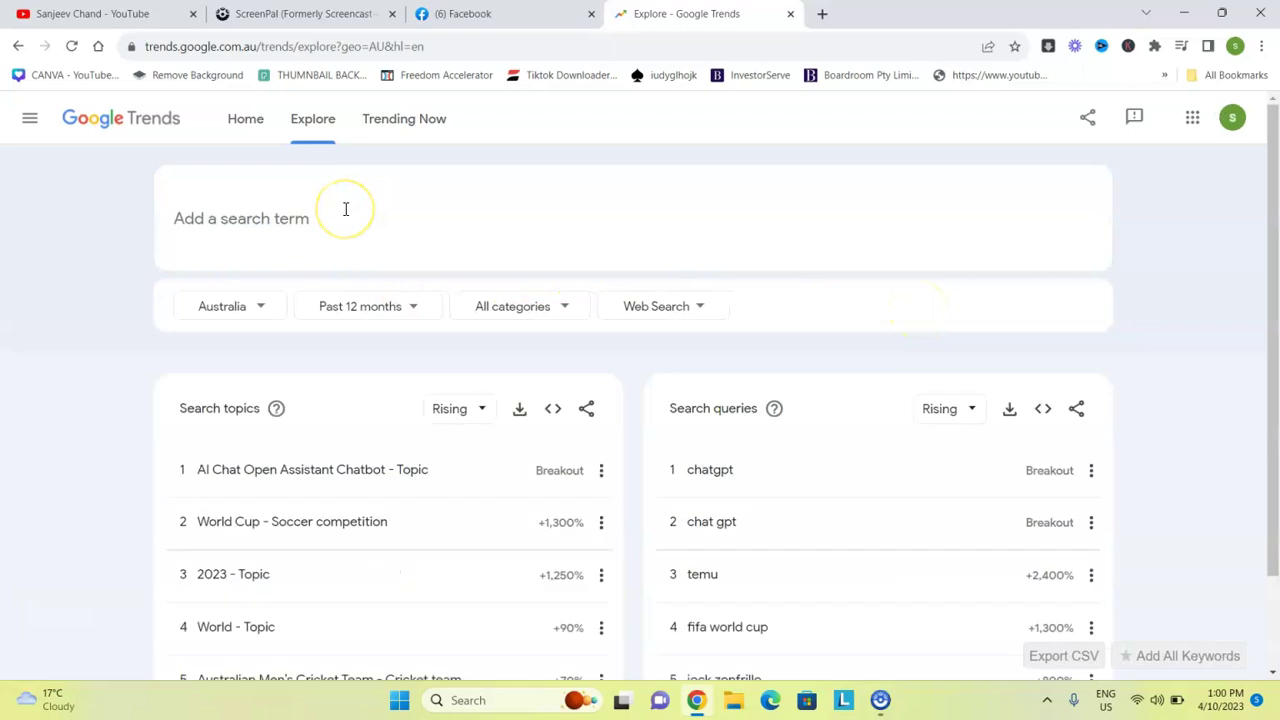
Compare car with celebrity and set the location to Worldwide.
left_click(345, 209)
type("car")
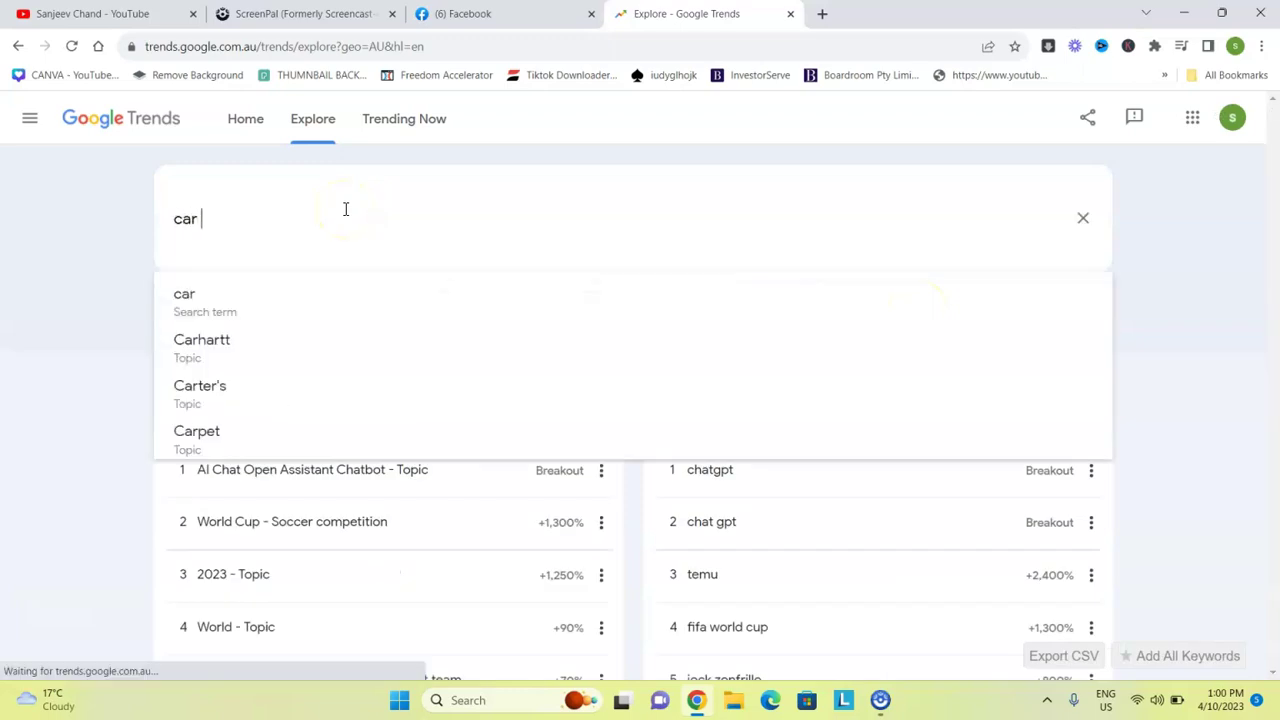
key("Return")
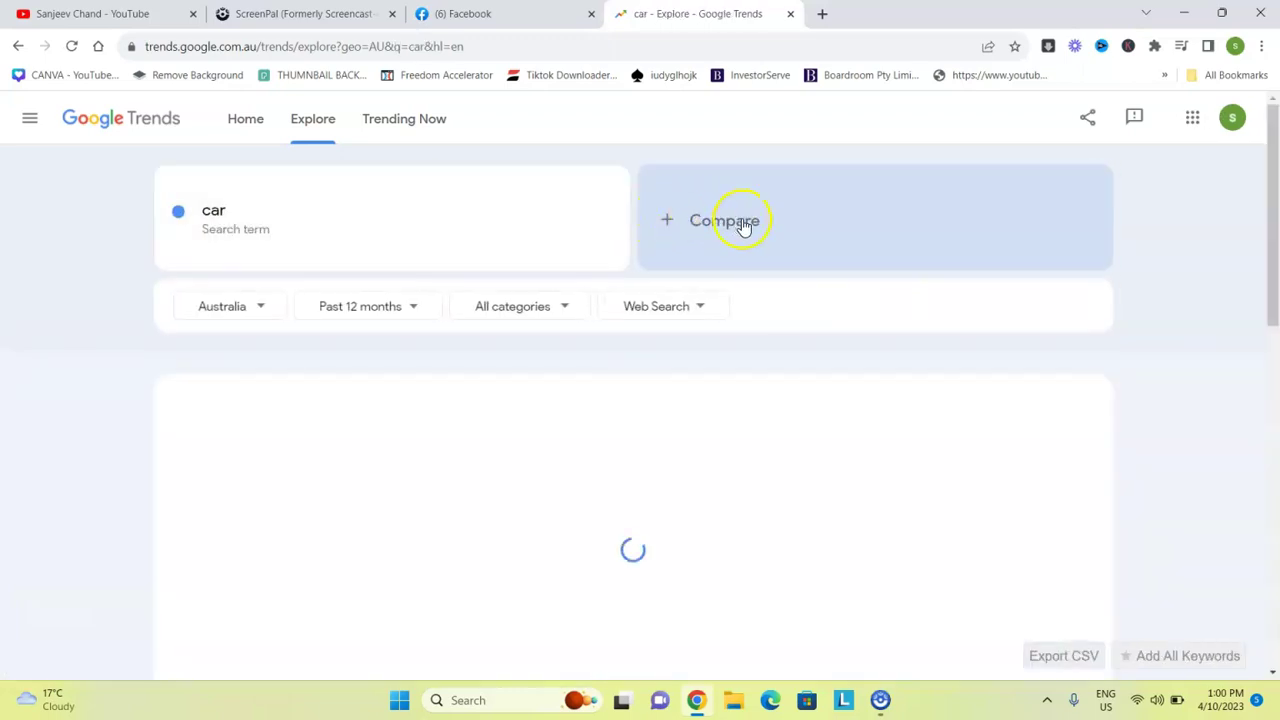
left_click(742, 219)
type("c")
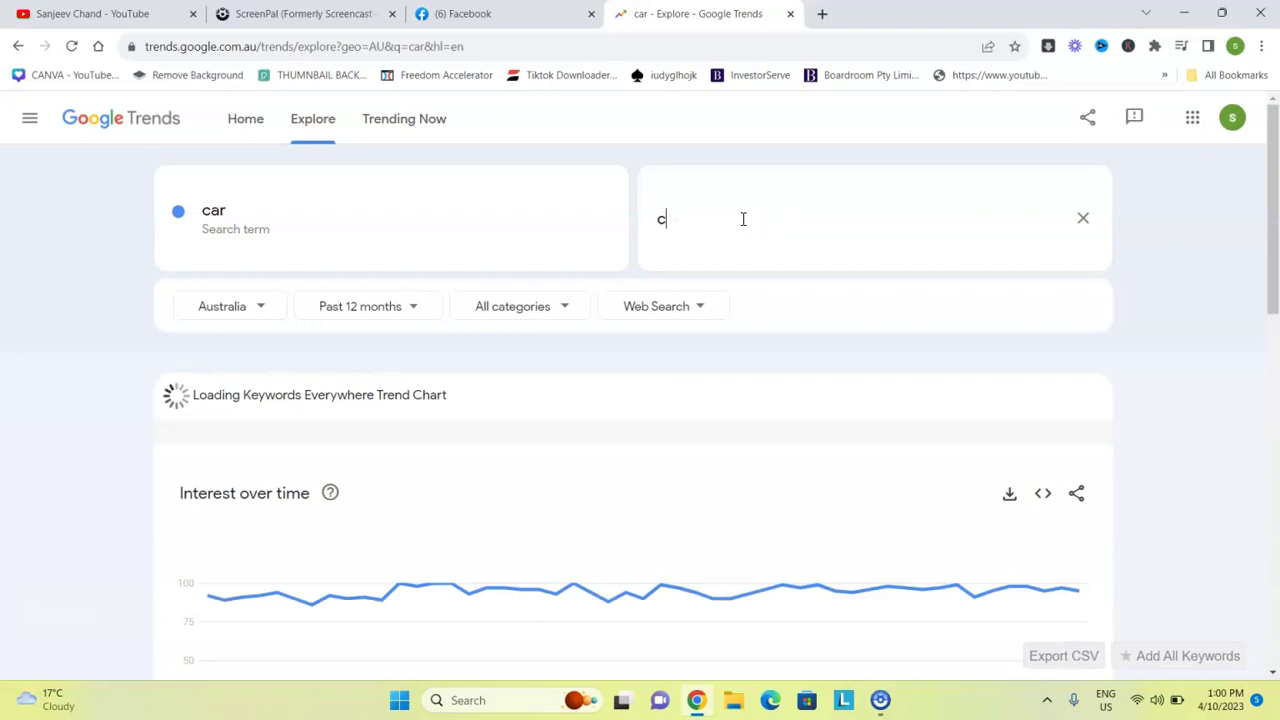
type("elebrity")
key("Return")
left_click(780, 242)
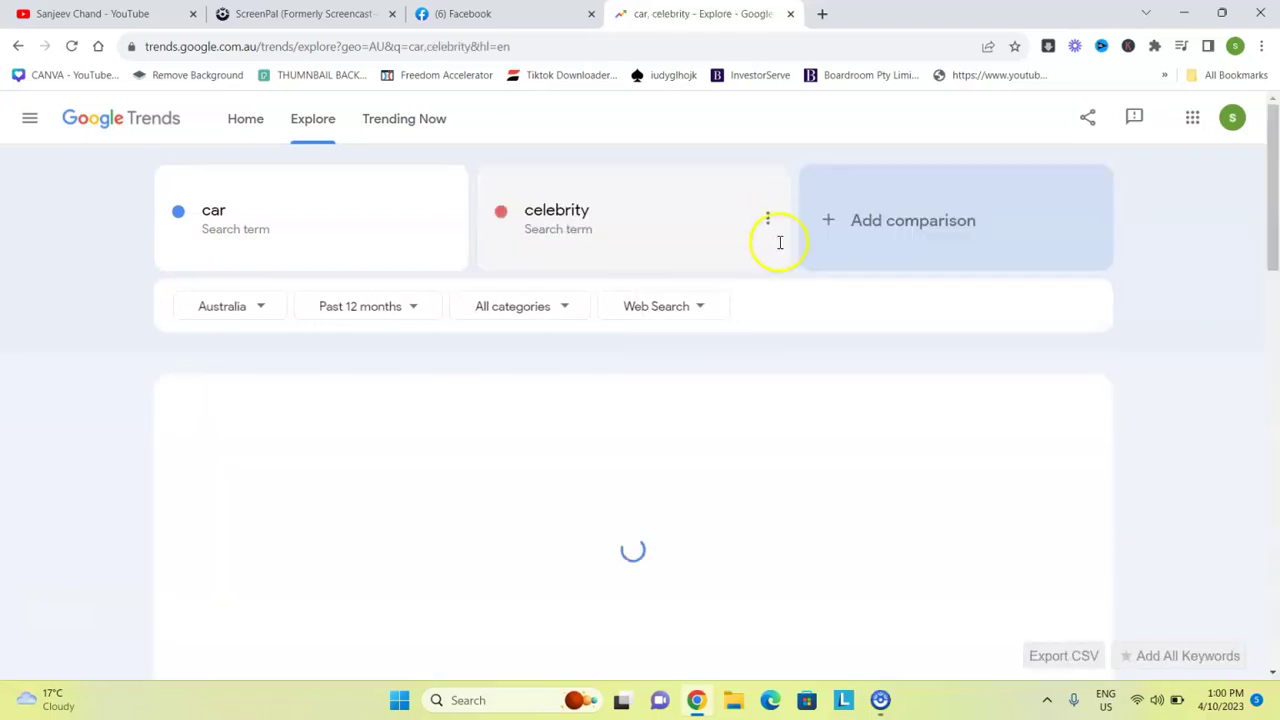
left_click(222, 306)
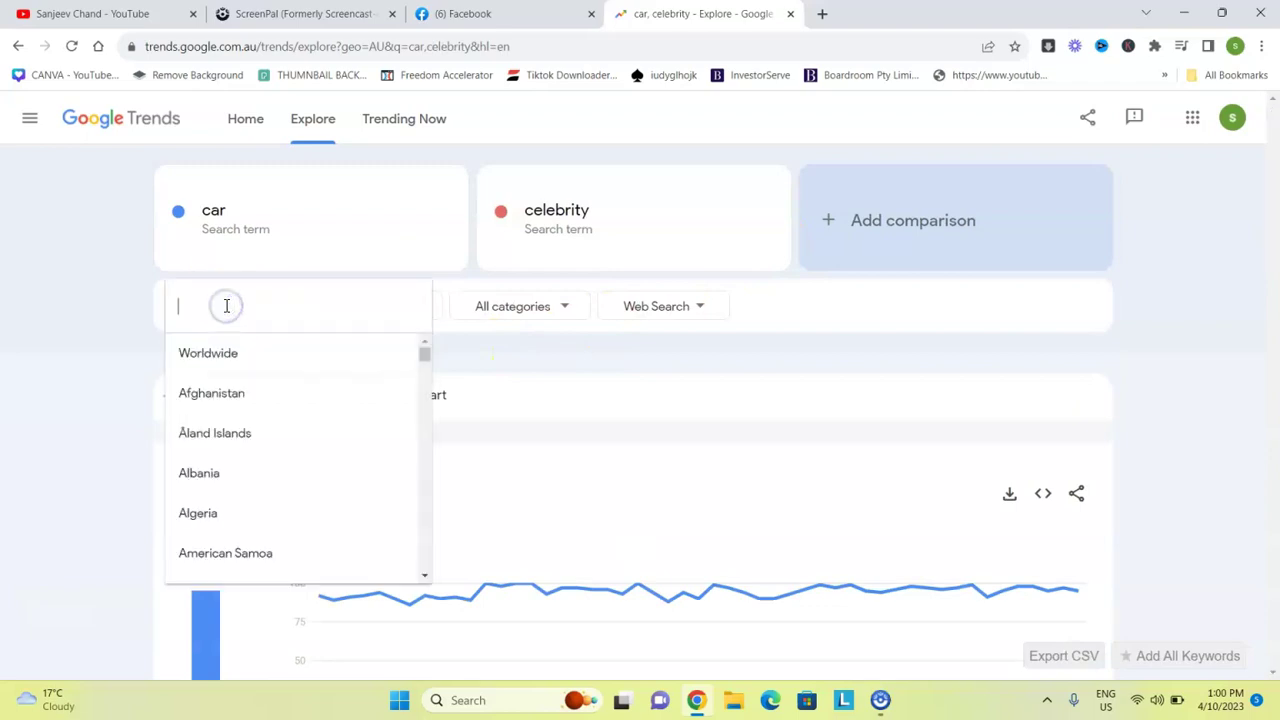
left_click(232, 362)
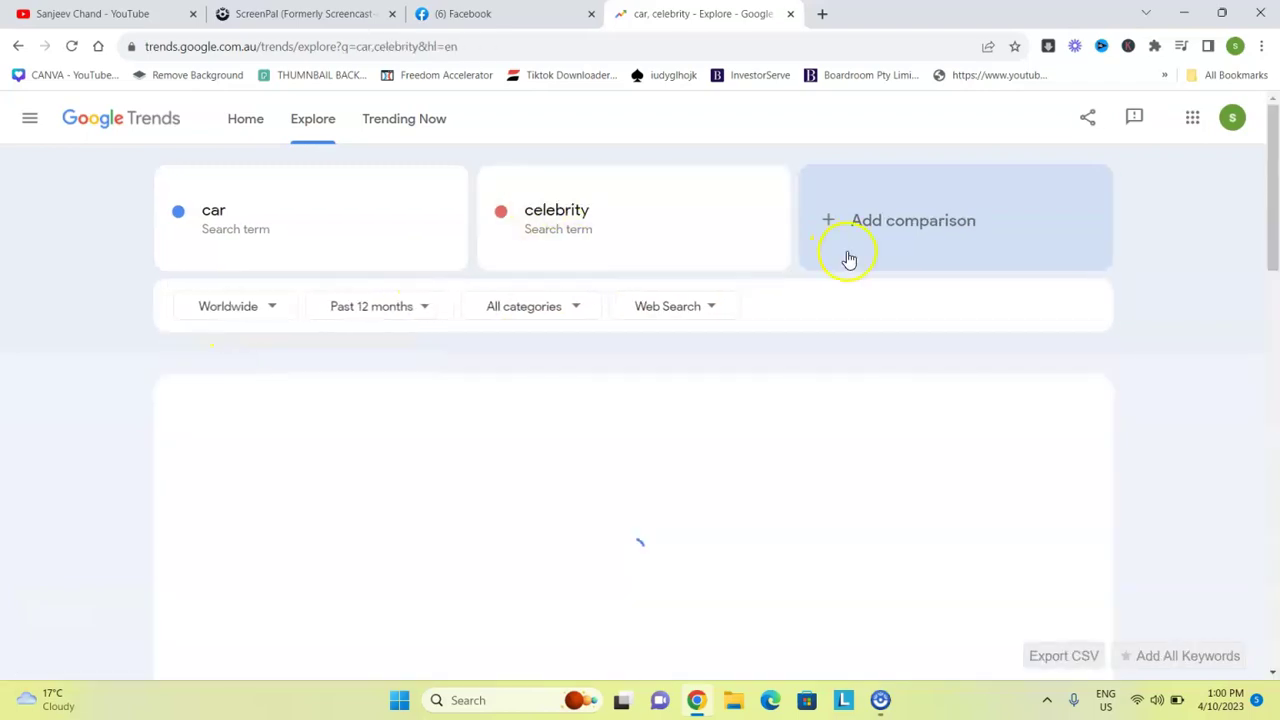
Add 'gaming' as the third comparison term.
left_click(866, 221)
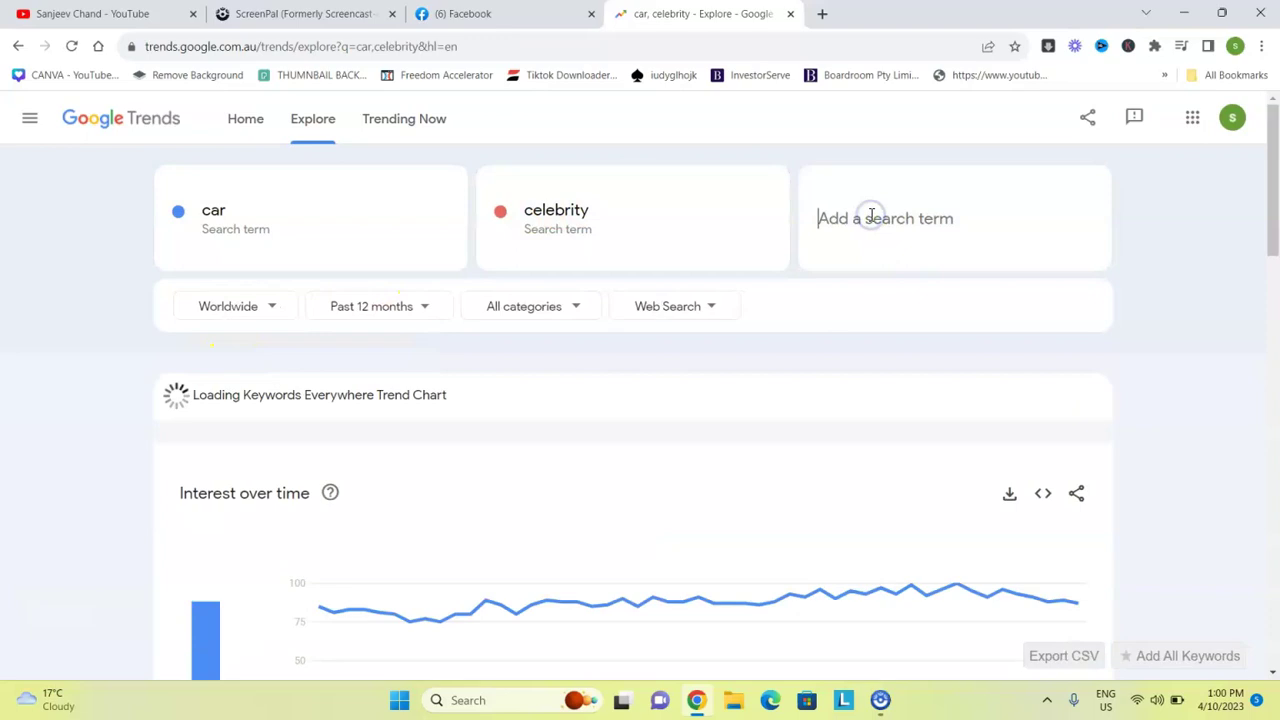
left_click(851, 224)
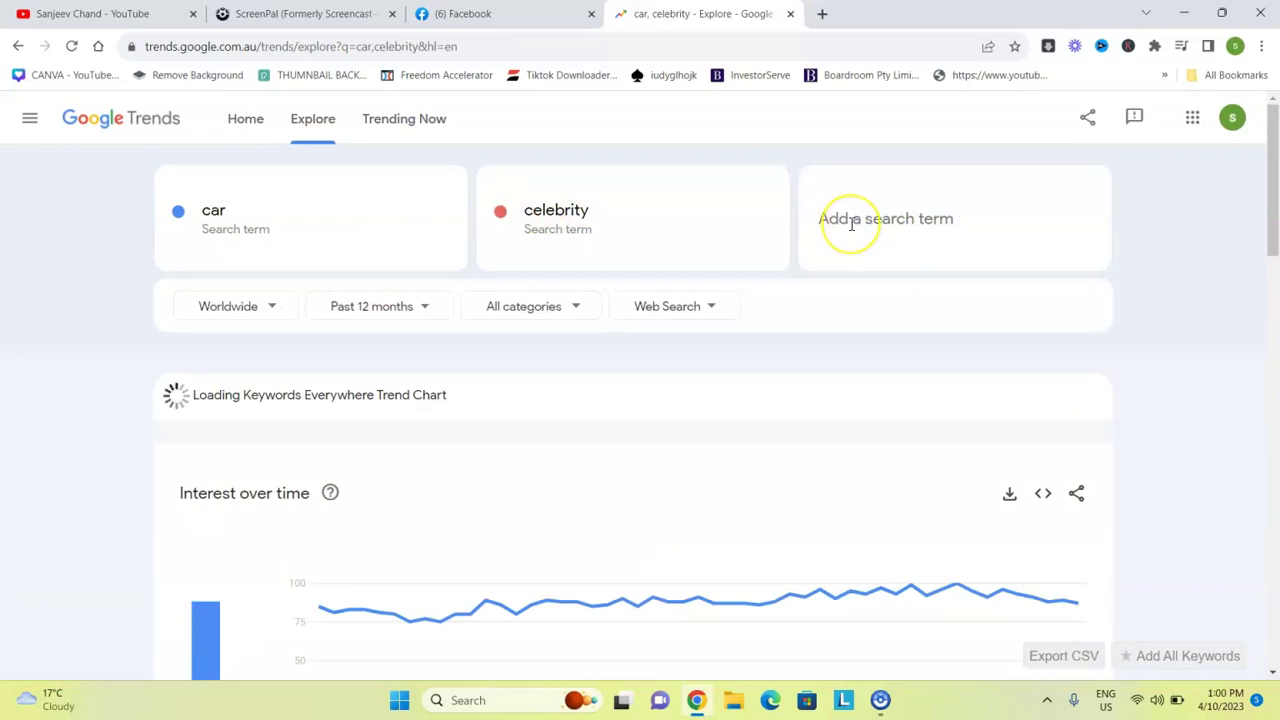
type("gami")
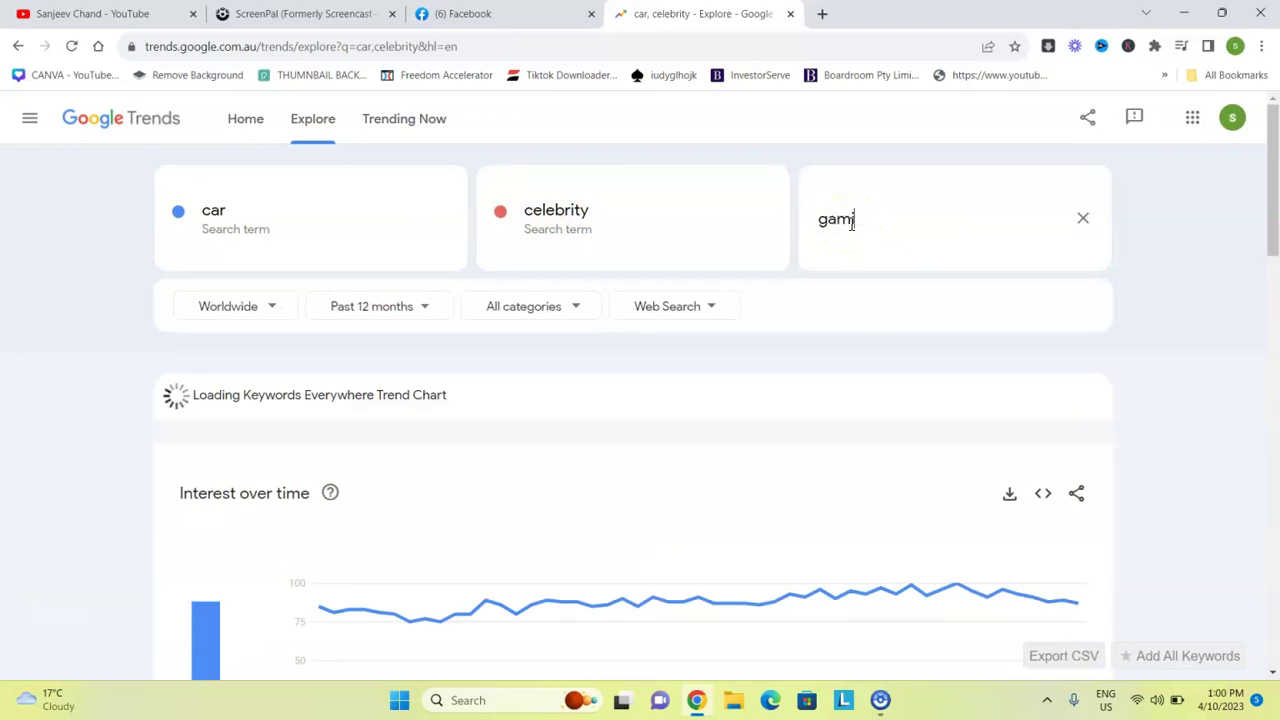
type("ng")
key("Return")
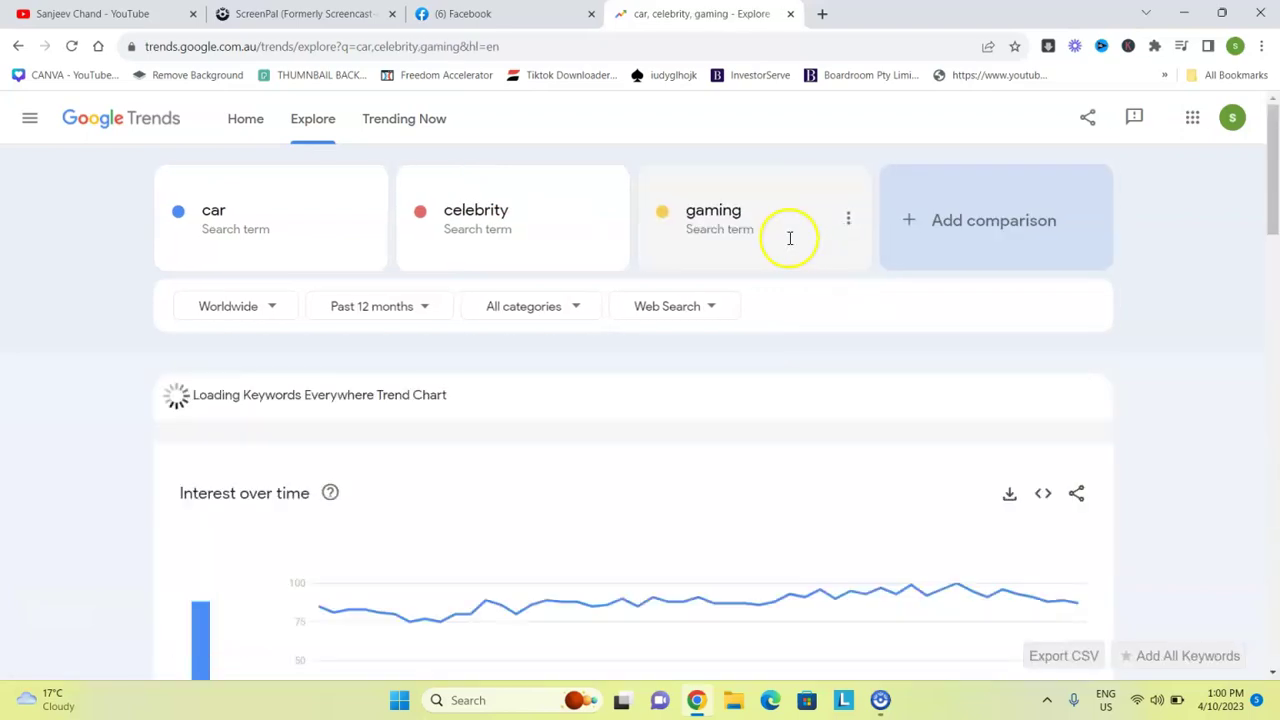
left_click(697, 308)
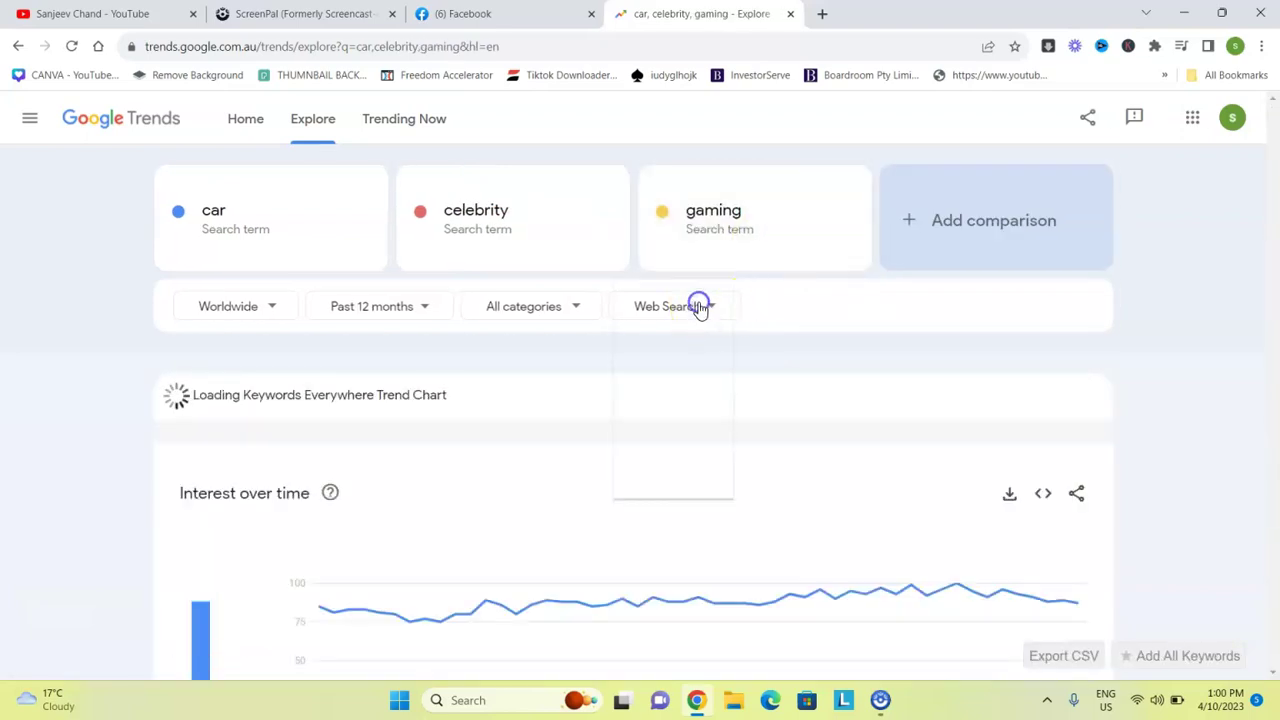
Switch the comparison's data source to YouTube Search and scroll to view the interest chart.
left_click(664, 479)
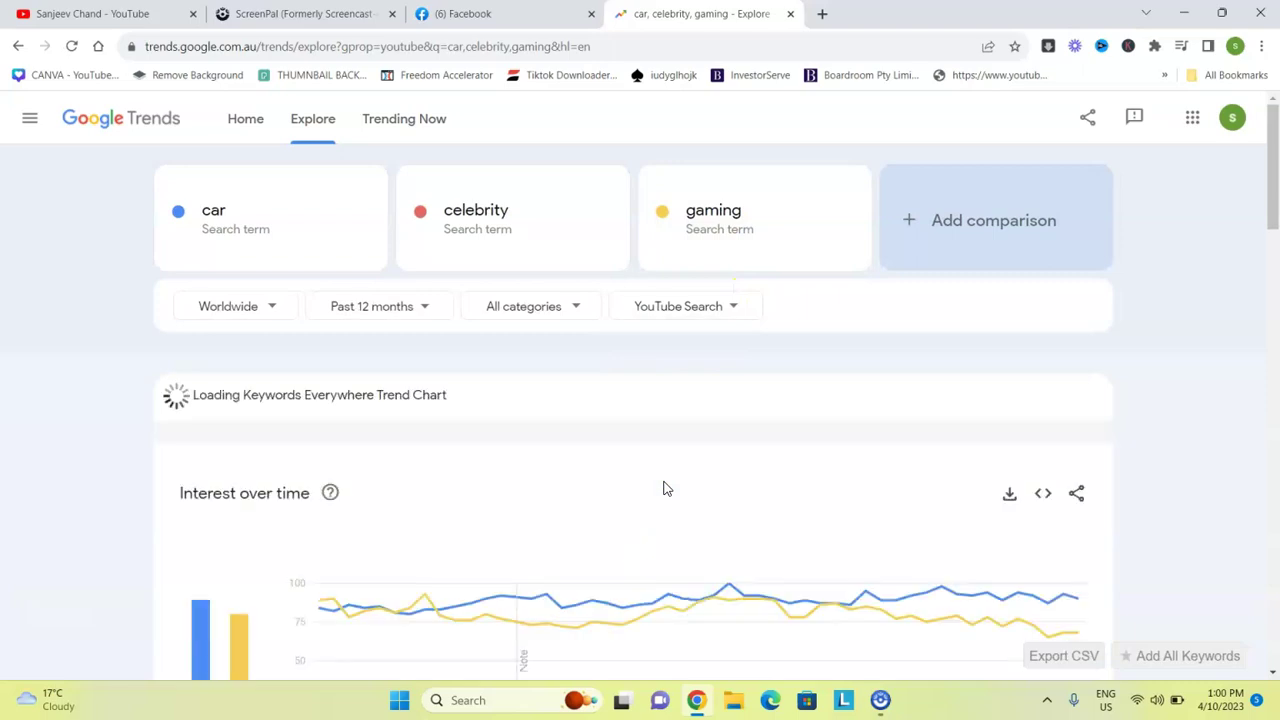
left_click_drag(1271, 143, 1272, 206)
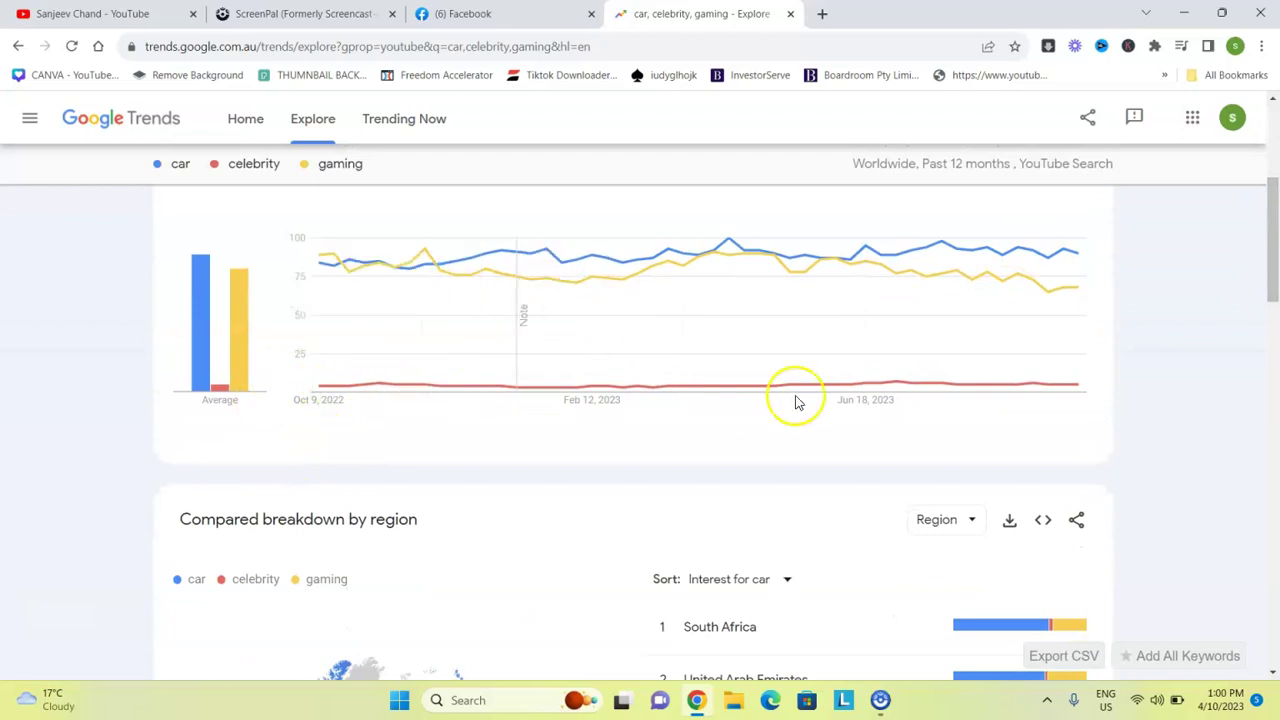
left_click_drag(1273, 258, 1248, 197)
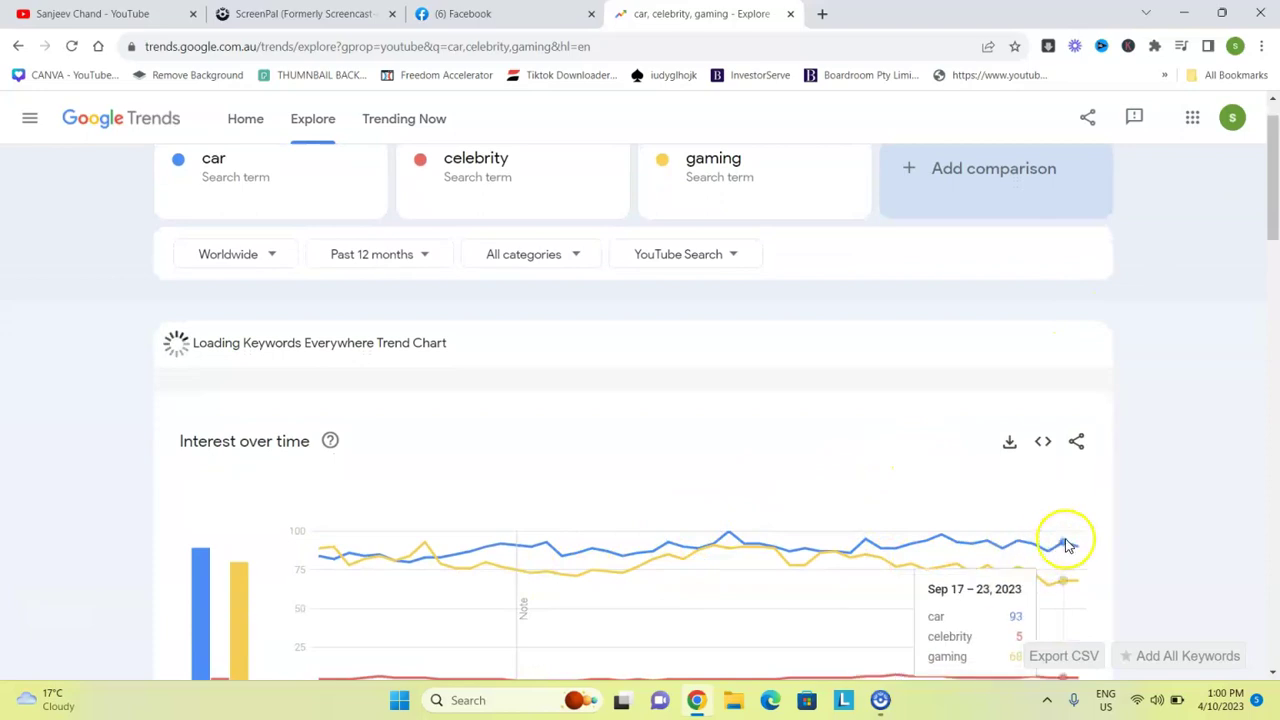
Change the third search term from gaming to 'game'.
left_click(808, 167)
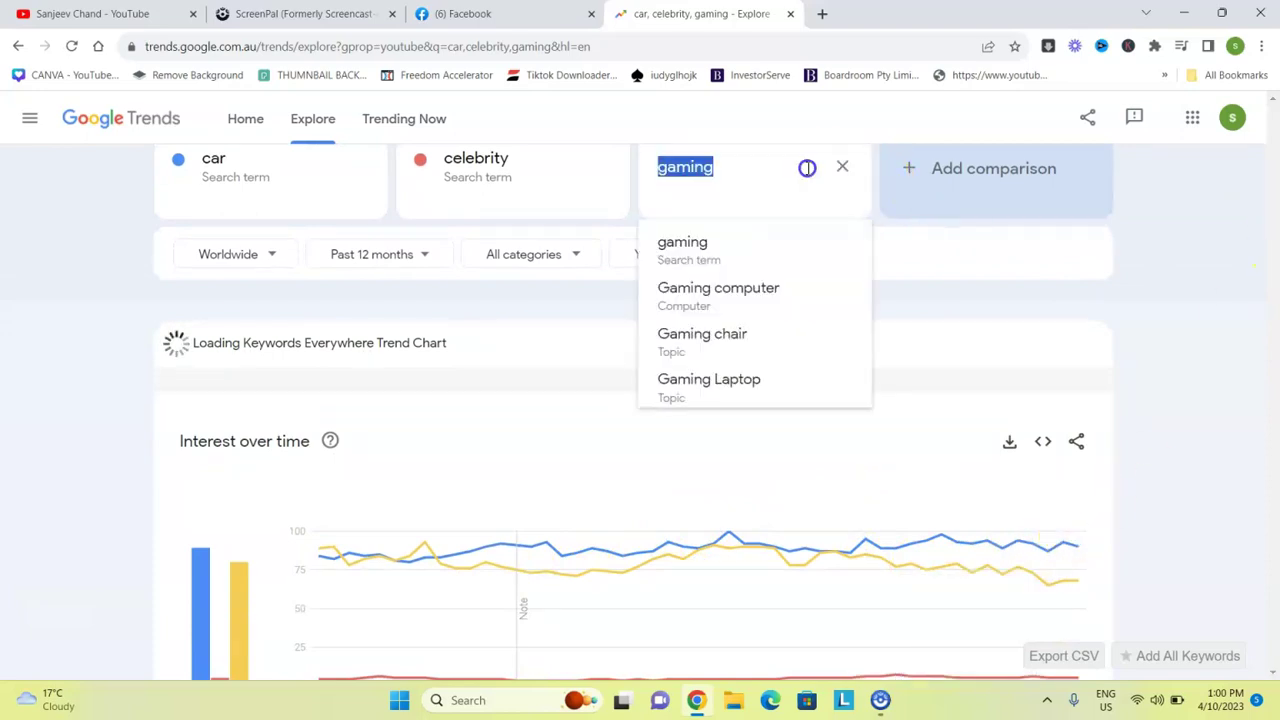
left_click(808, 168)
key("BackSpace")
key("BackSpace")
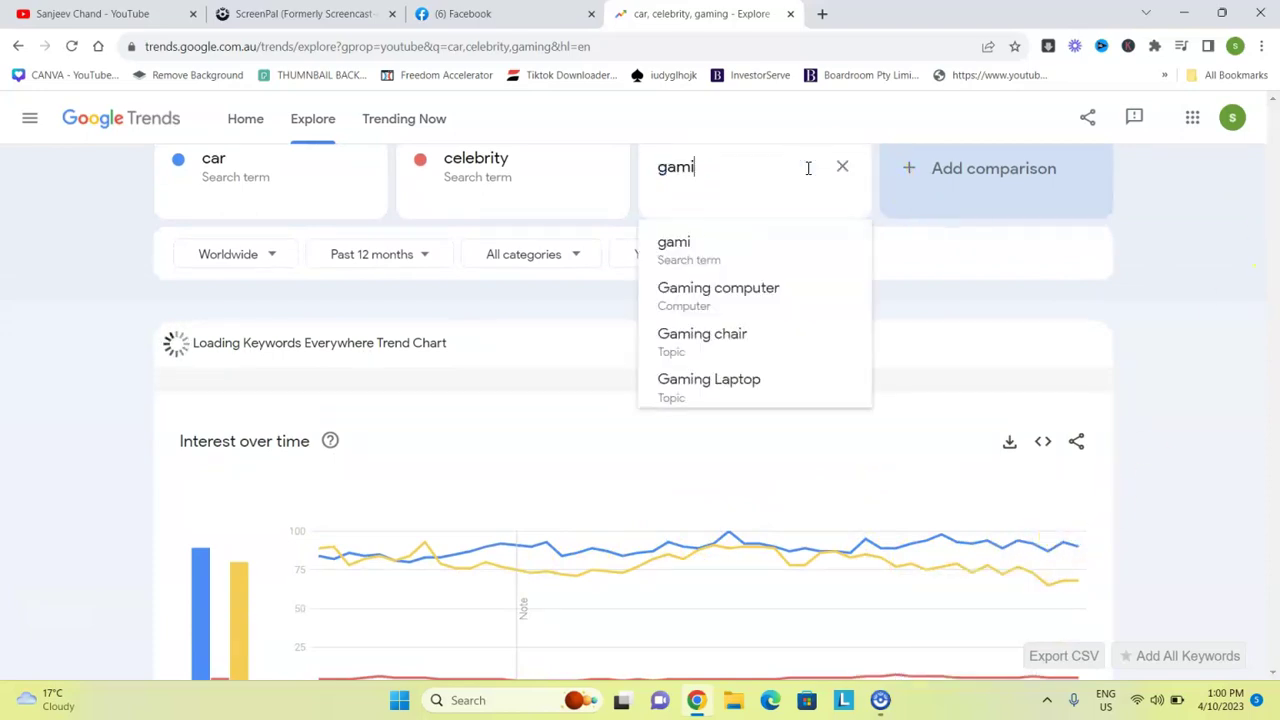
key("BackSpace")
type("e")
key("Return")
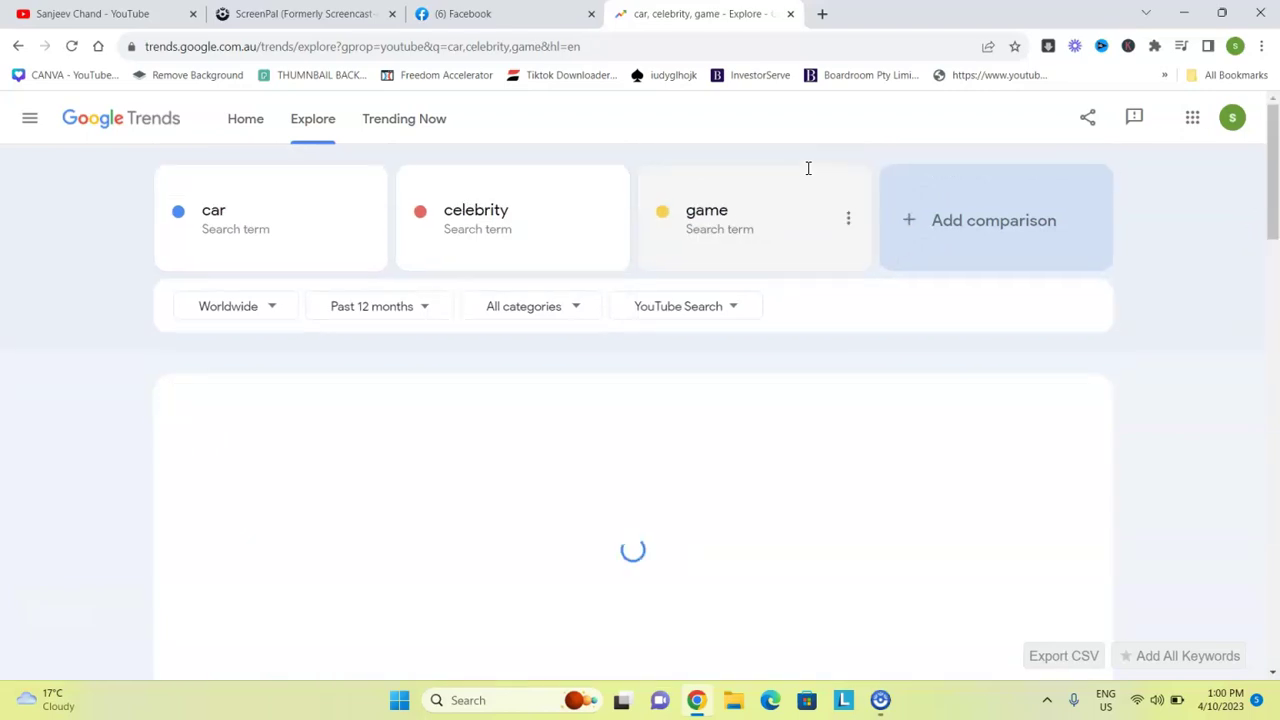
scroll(1274, 185, "down", 1)
left_click_drag(1274, 185, 1274, 155)
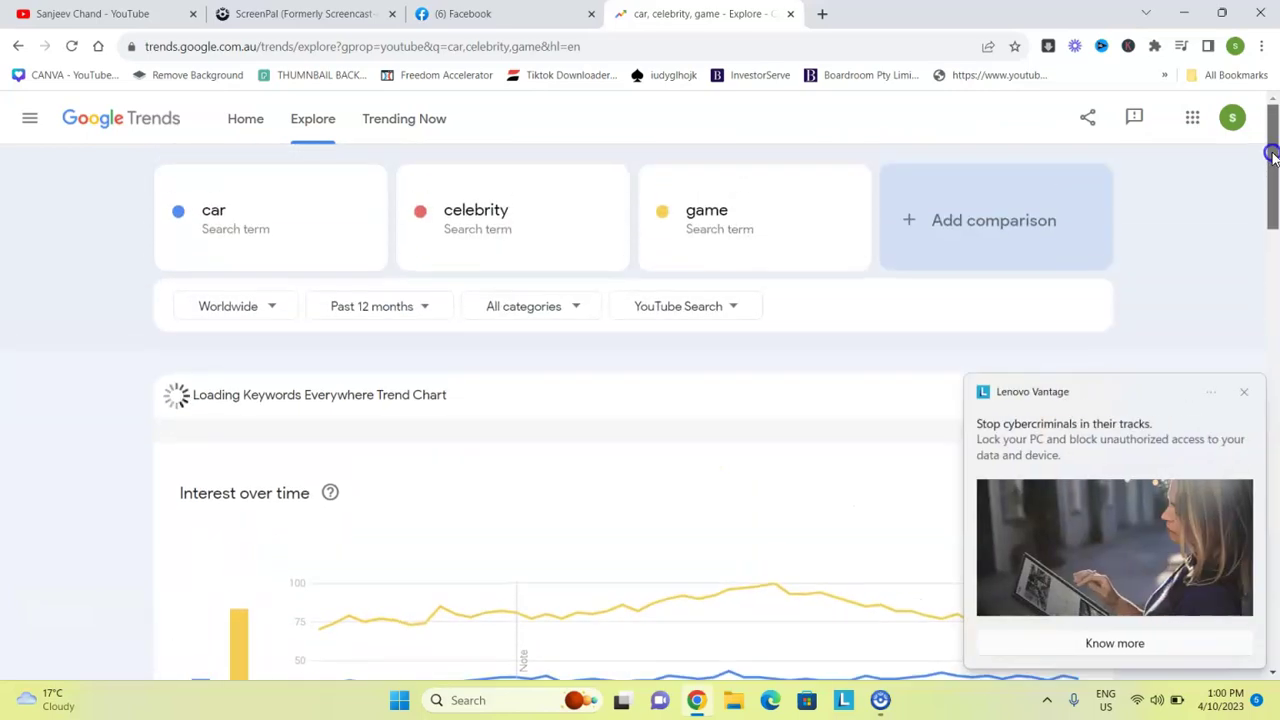
Add 'music' as the fourth comparison term.
left_click(1244, 391)
left_click(950, 213)
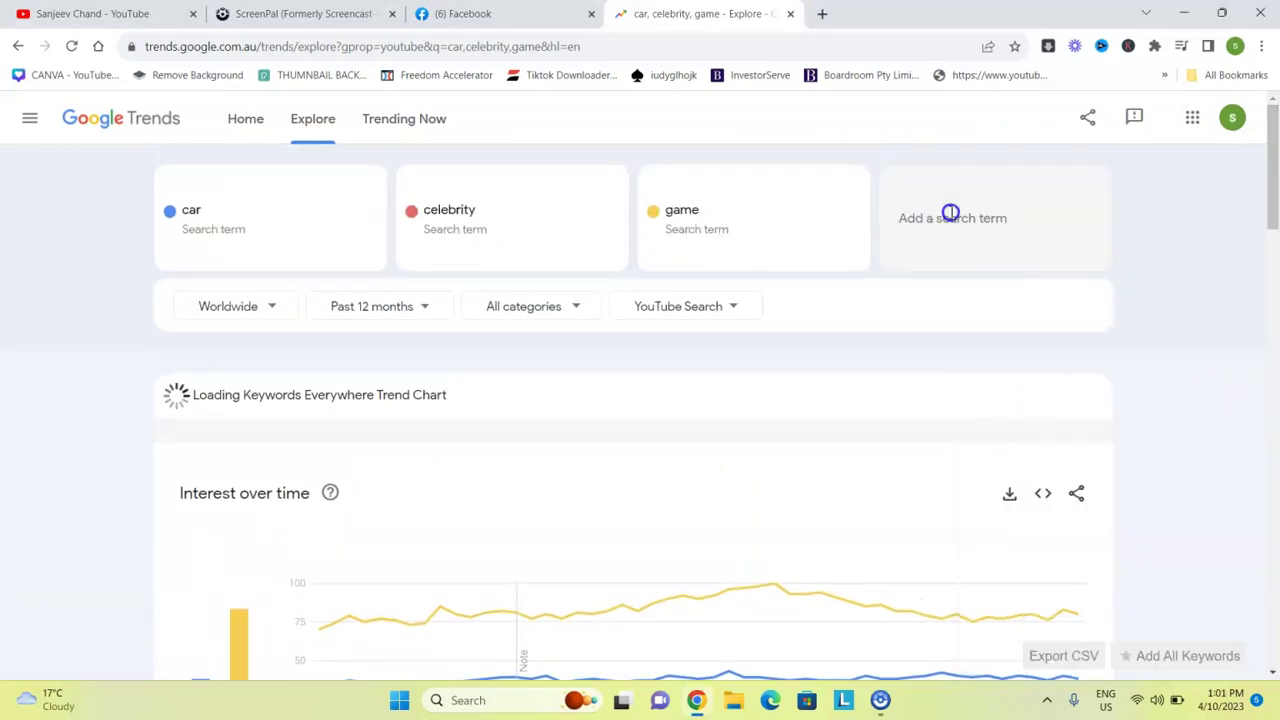
type("music")
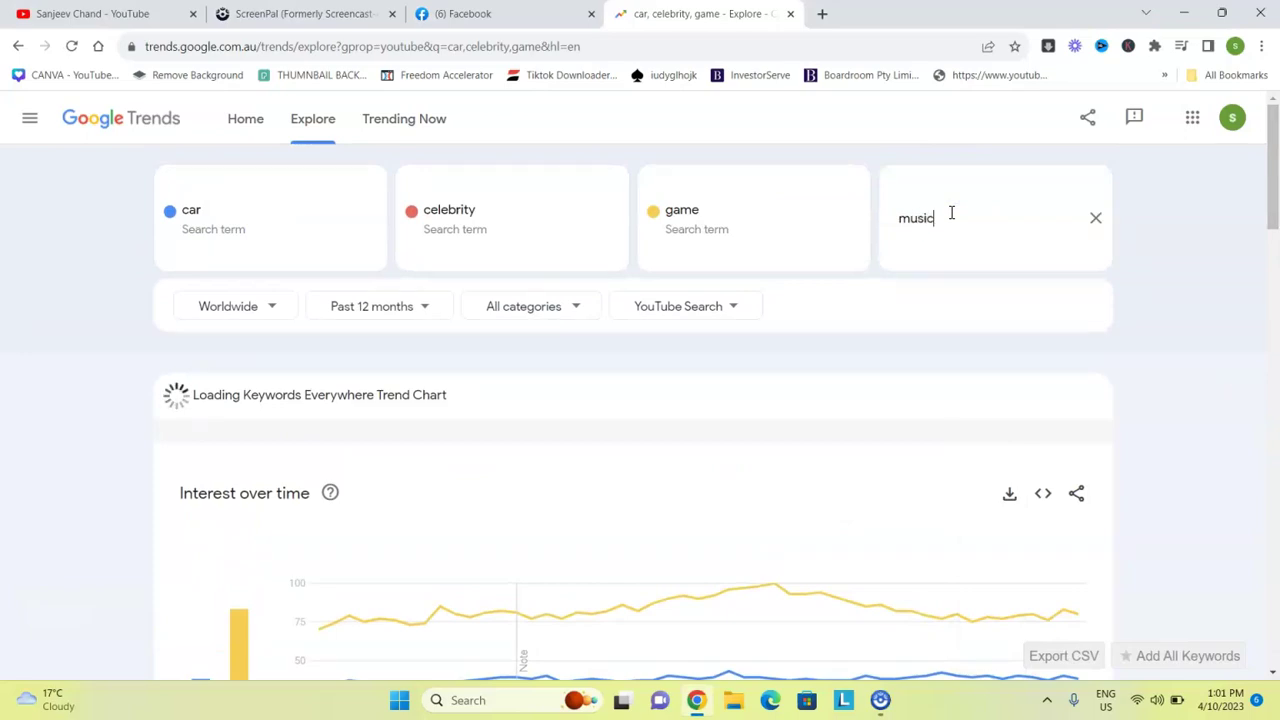
key("Return")
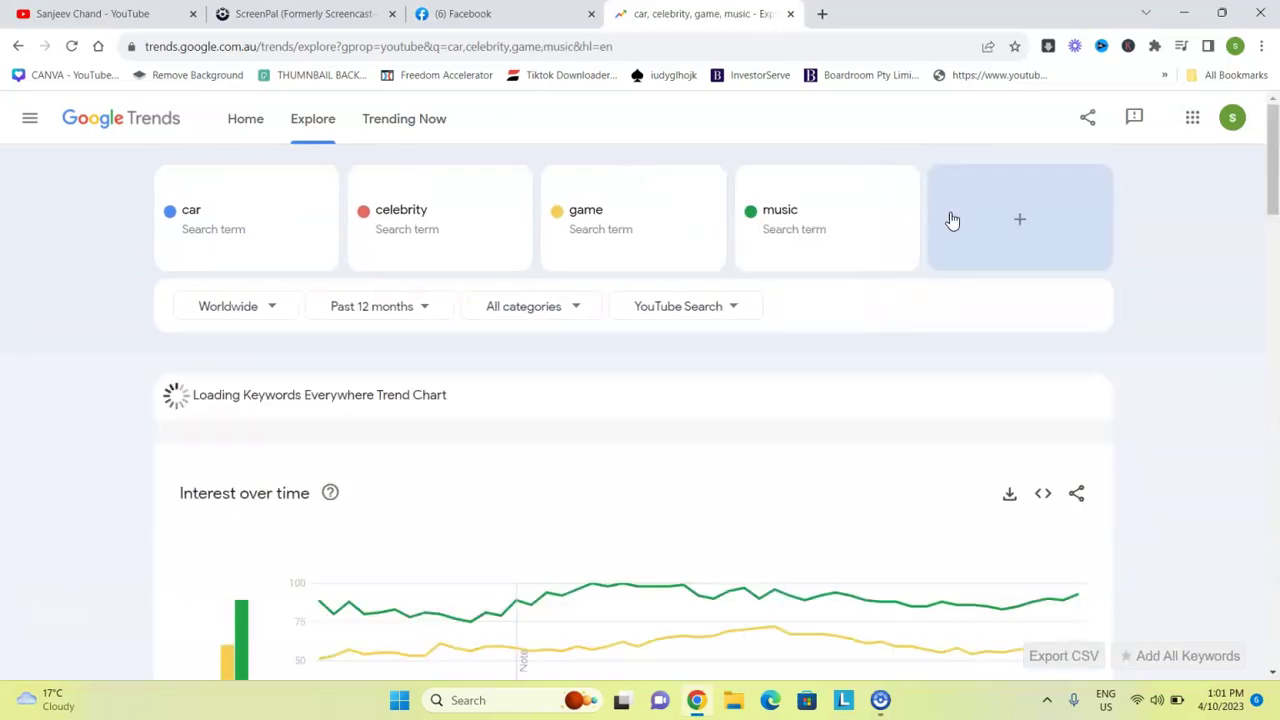
mouse_move(1272, 198)
left_mouse_down()
mouse_move(1275, 230)
mouse_move(1273, 180)
left_mouse_up()
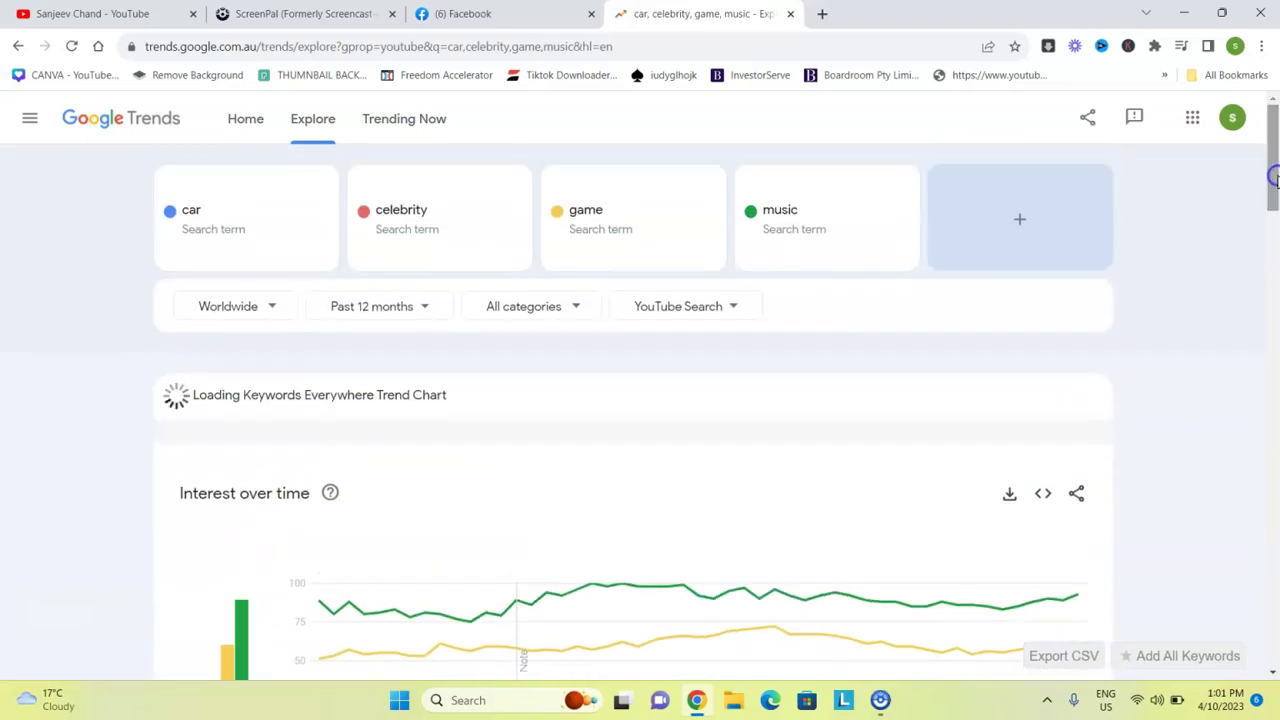
Widen the time range to Past 5 years and review the updated chart.
left_click(371, 305)
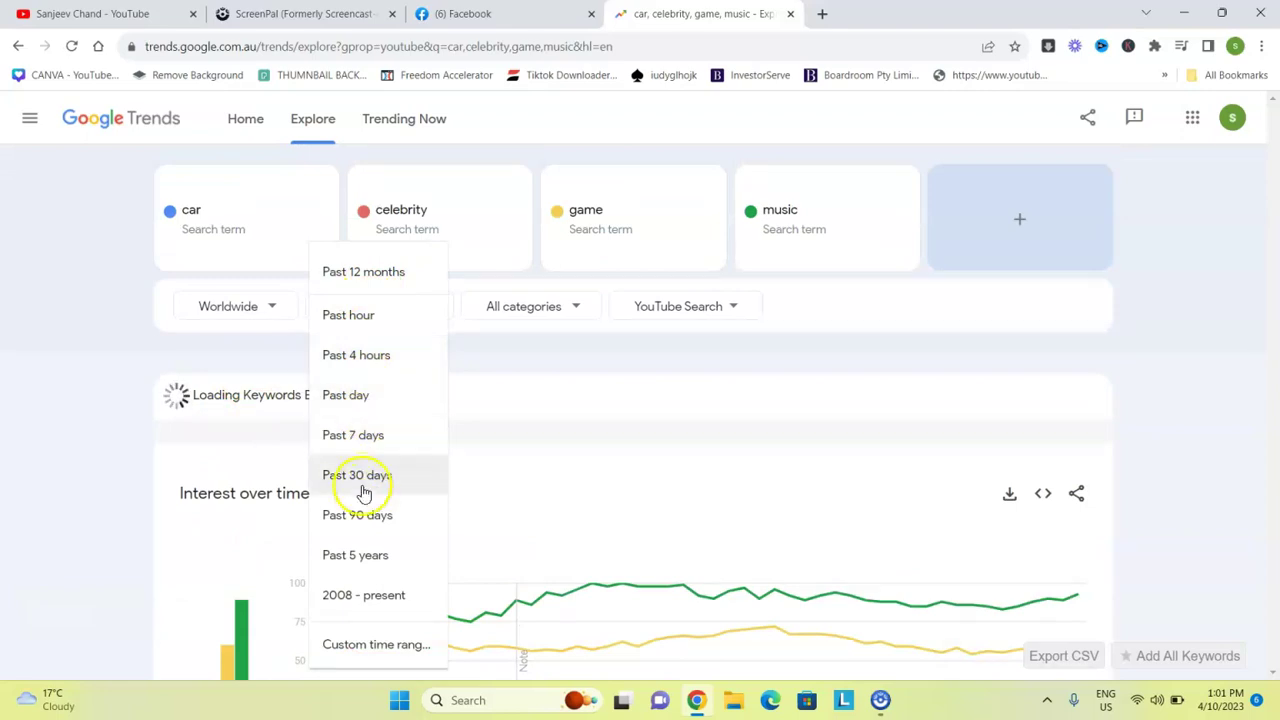
left_click(362, 556)
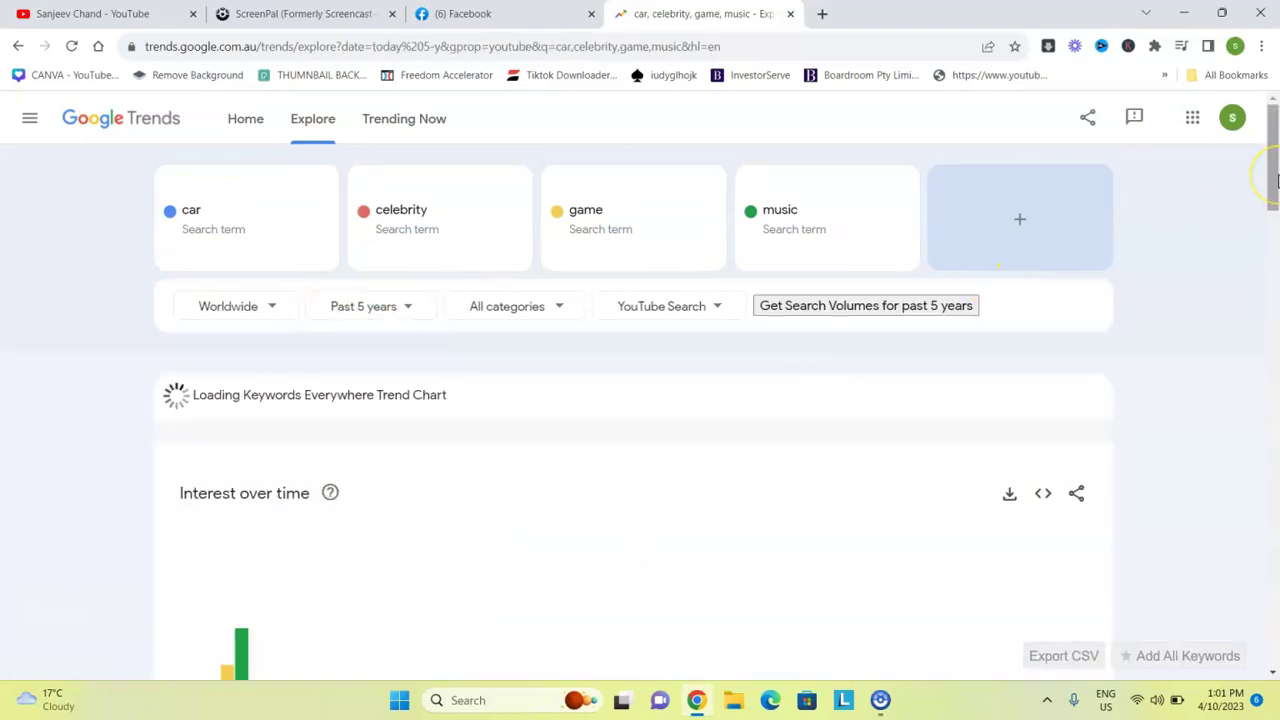
scroll(1275, 178, "down", 2)
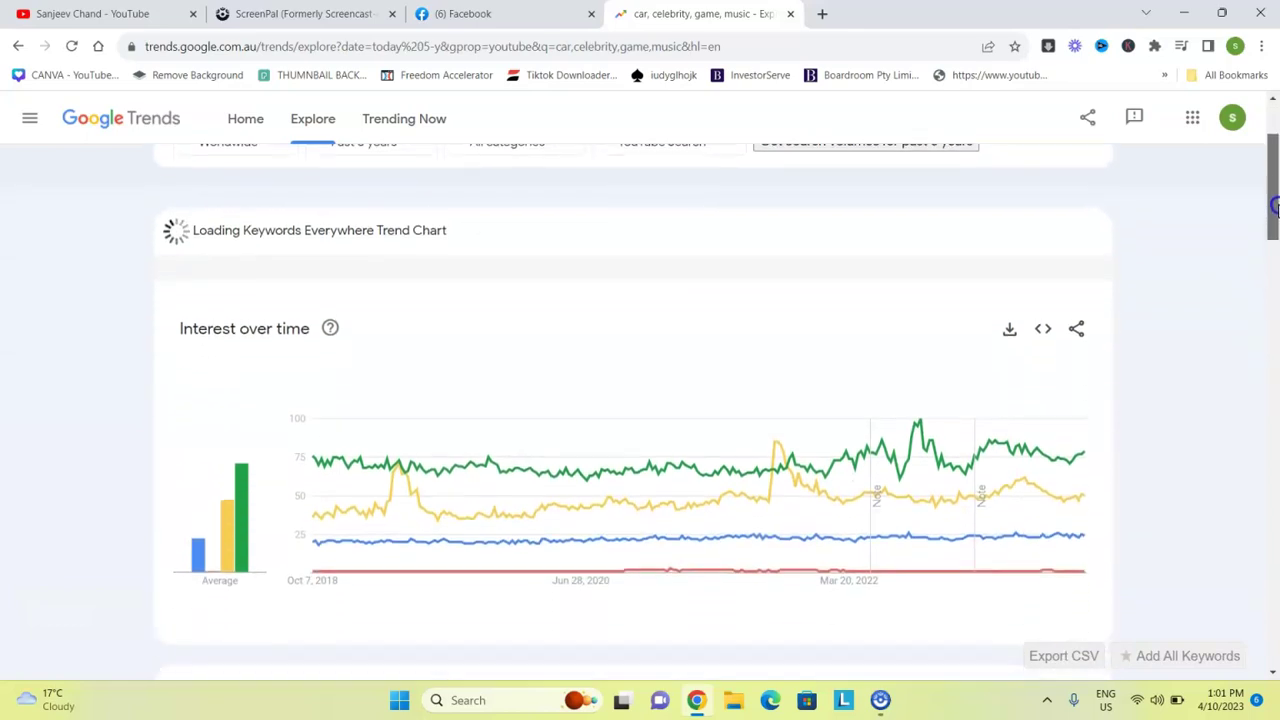
scroll(1275, 175, "up", 2)
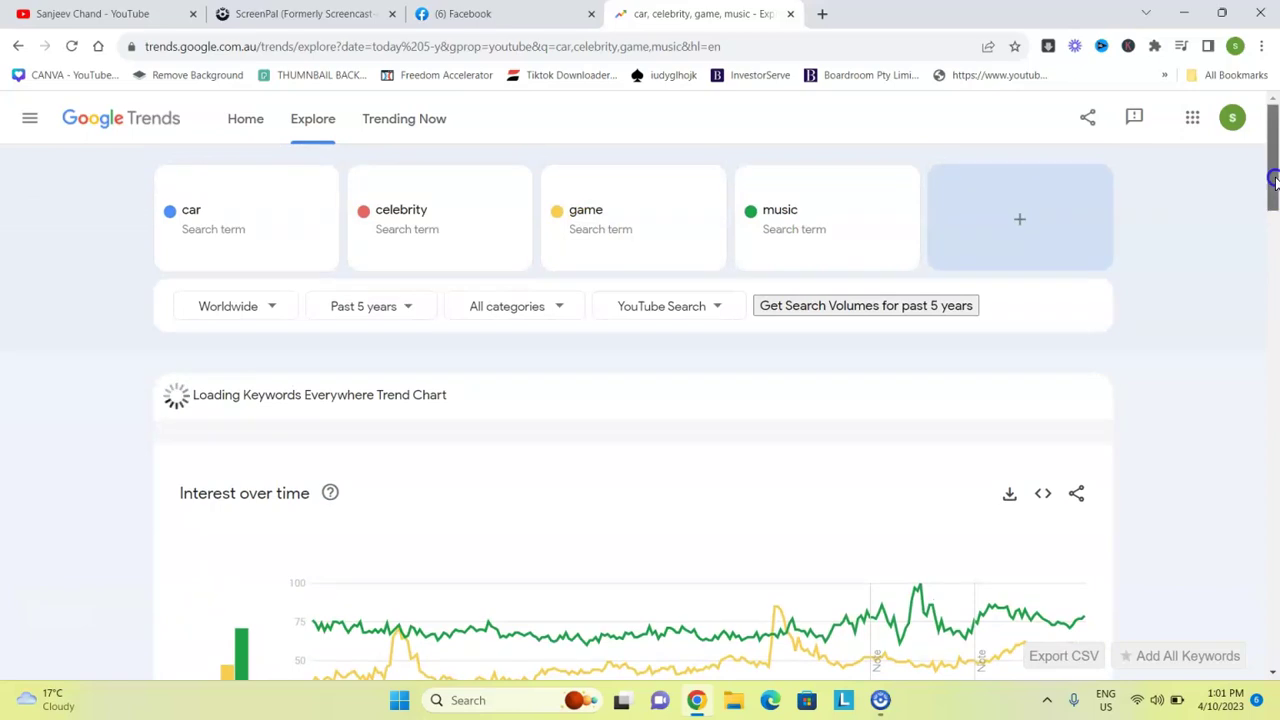
scroll(1275, 178, "down", 2)
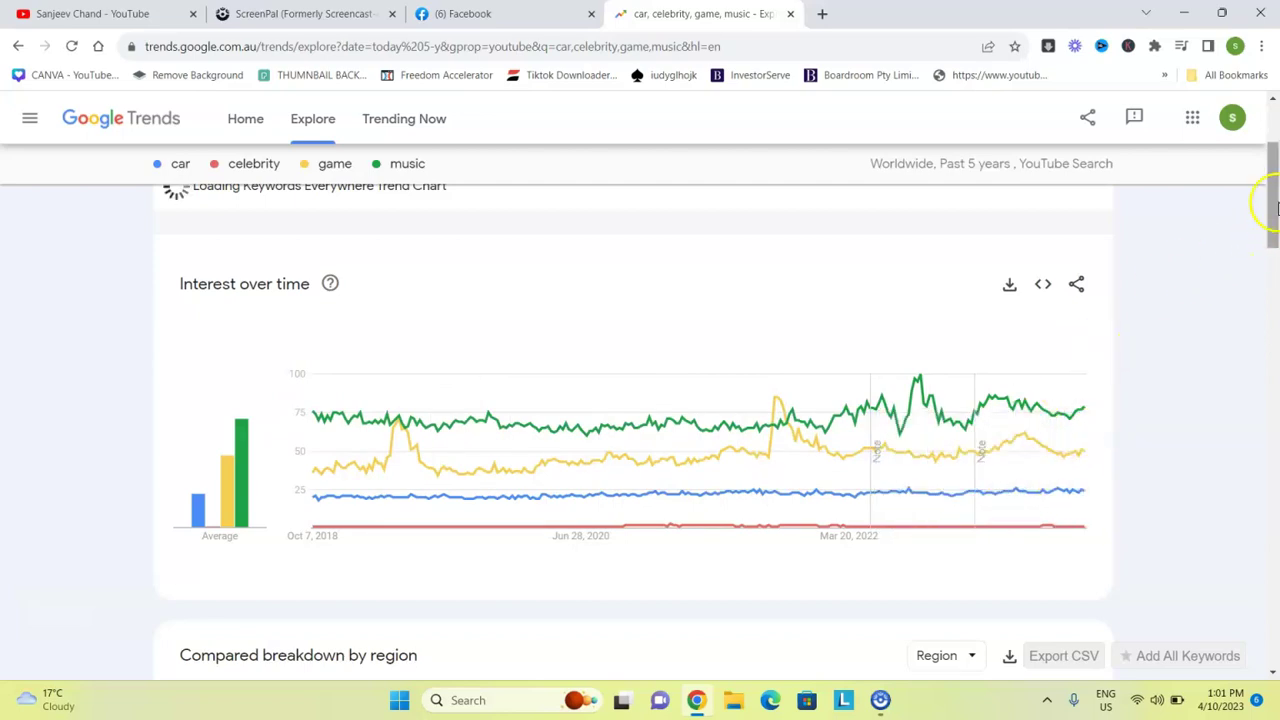
left_click(1273, 130)
left_click(777, 216)
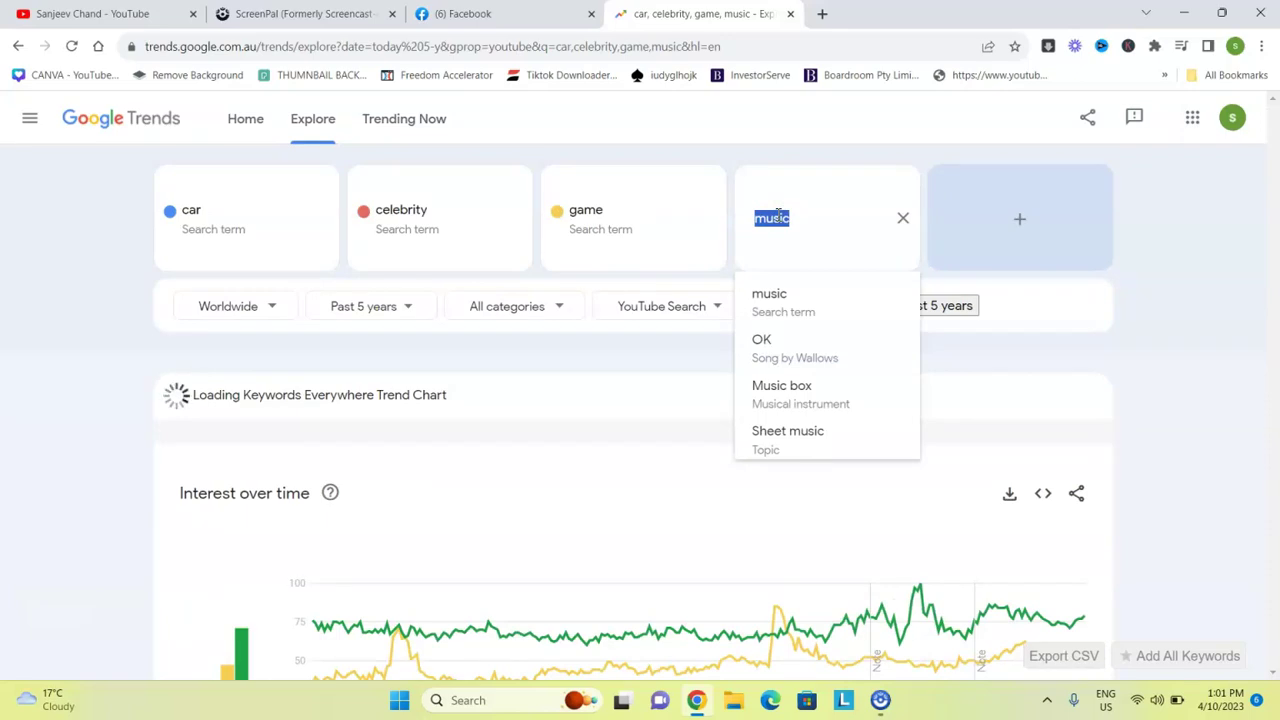
Replace the fourth term music with 'minecraft'.
key("BackSpace")
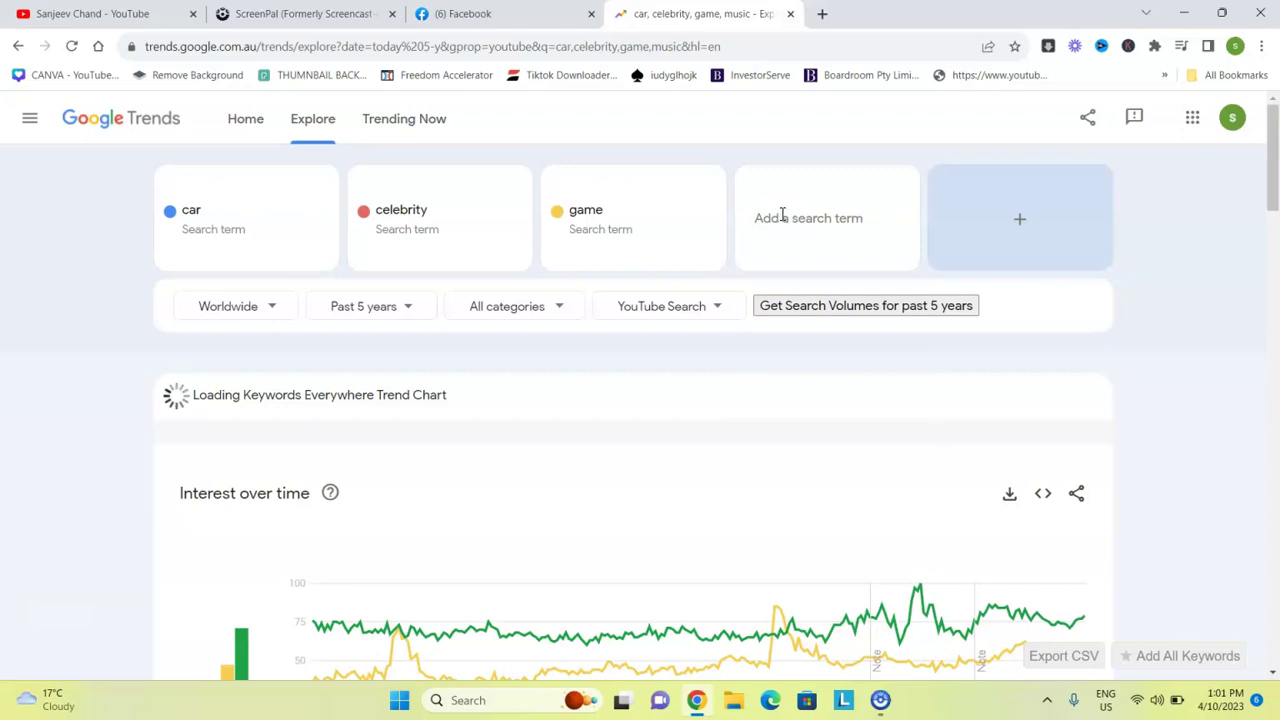
type("minecra")
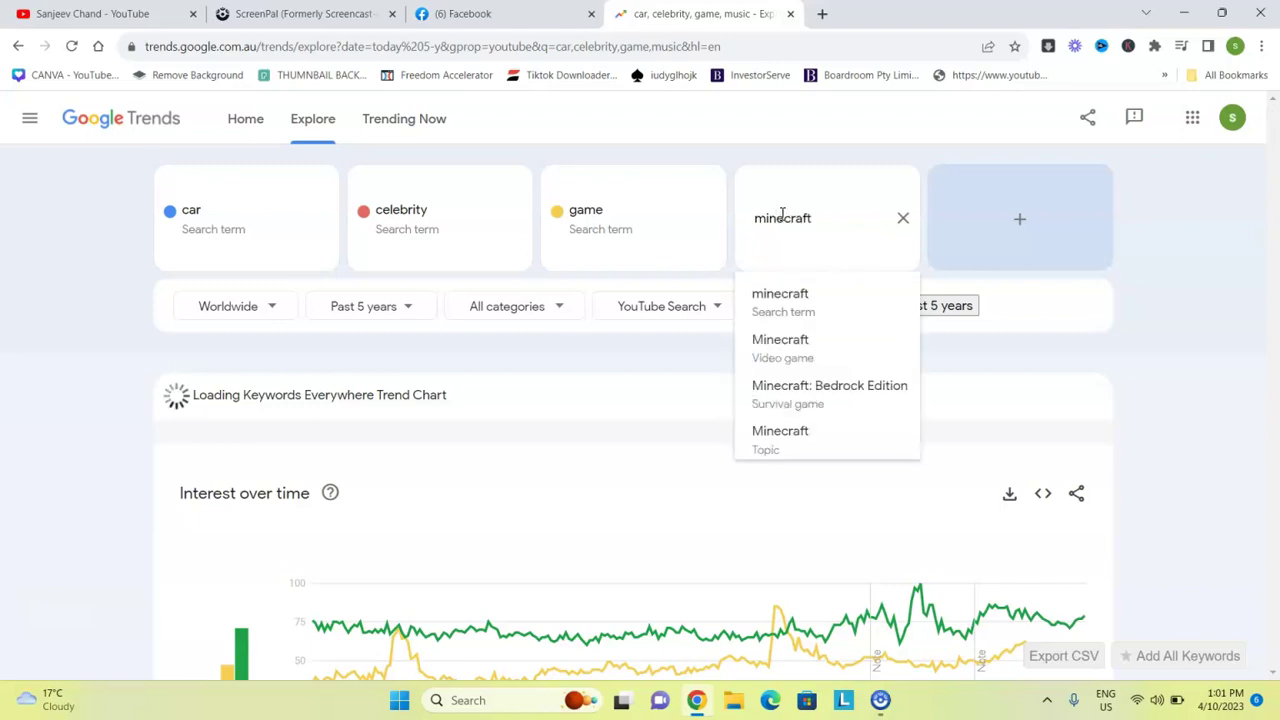
type("ft")
key("Return")
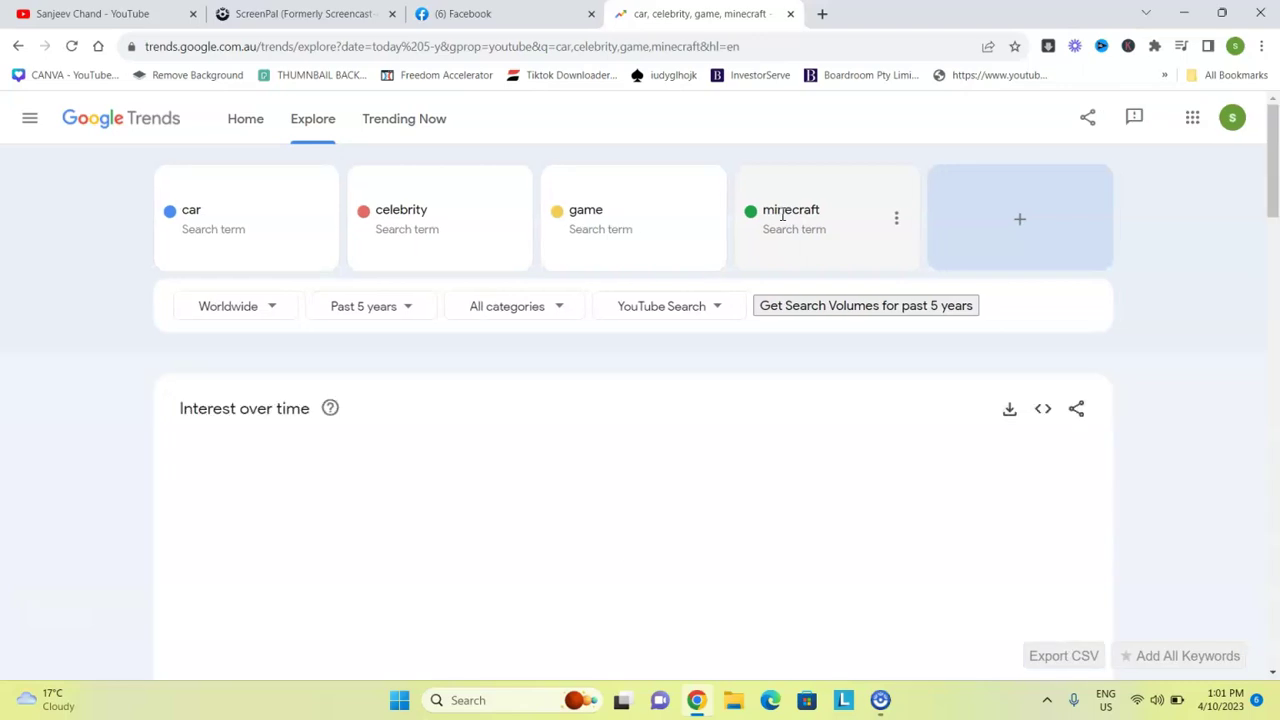
left_click_drag(1273, 140, 1267, 78)
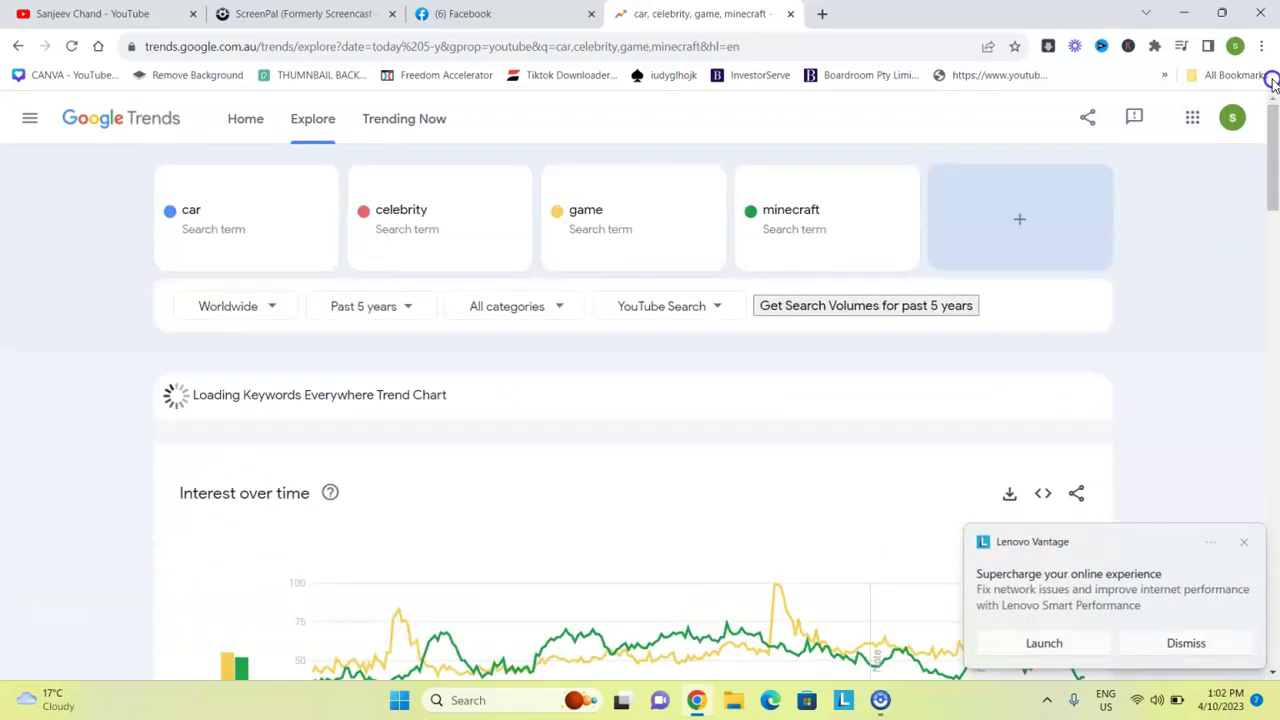
Replace minecraft with 'pokemon' as the fourth term and review the chart.
left_click(840, 206)
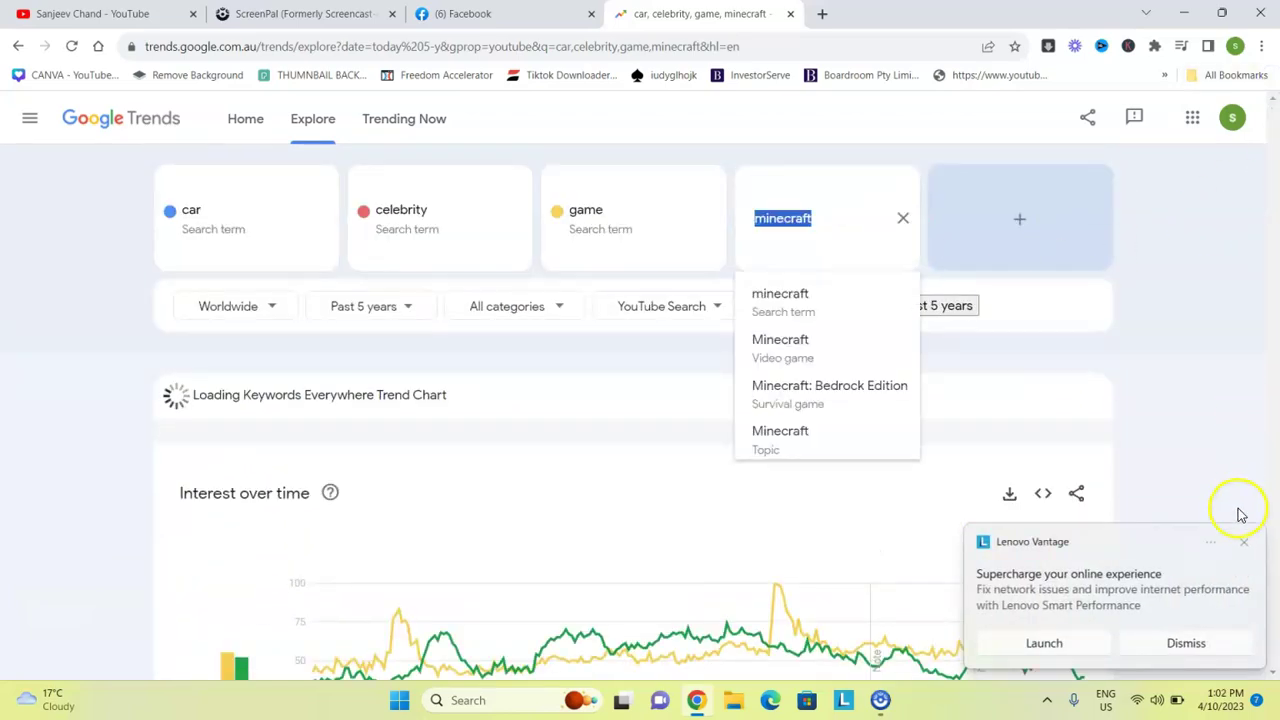
left_click(1245, 545)
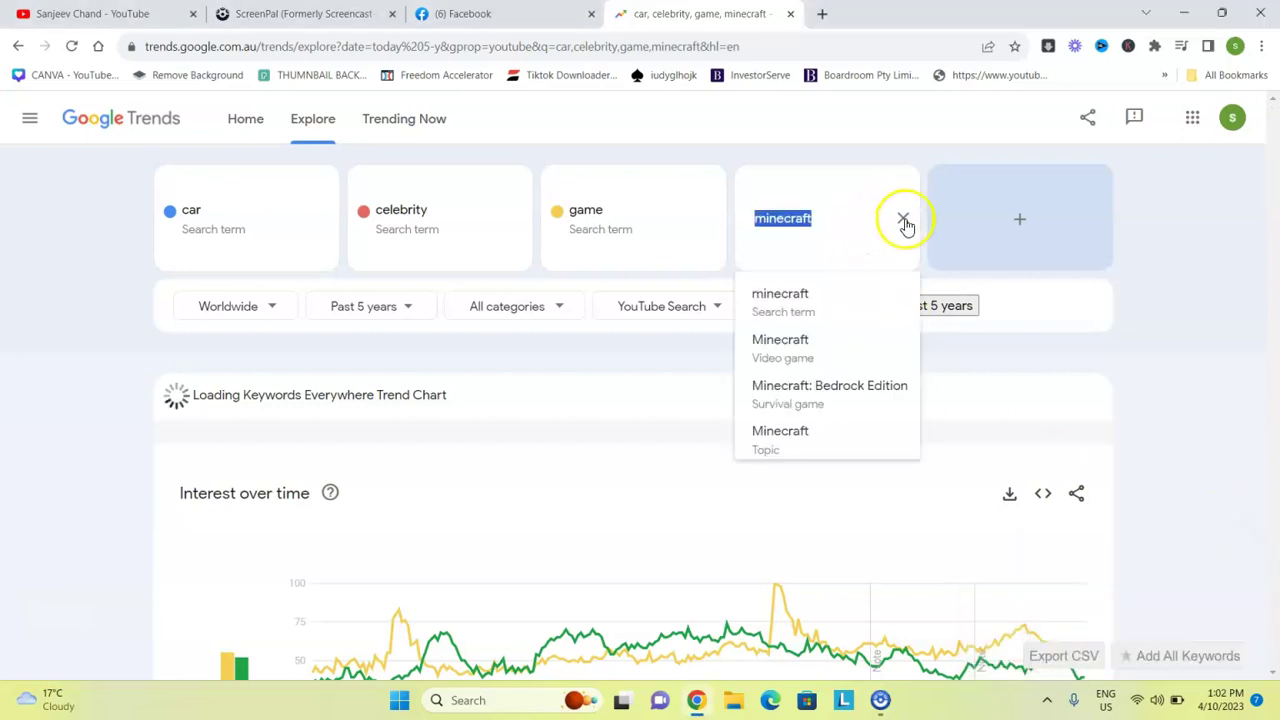
left_click(903, 219)
type("pokemon")
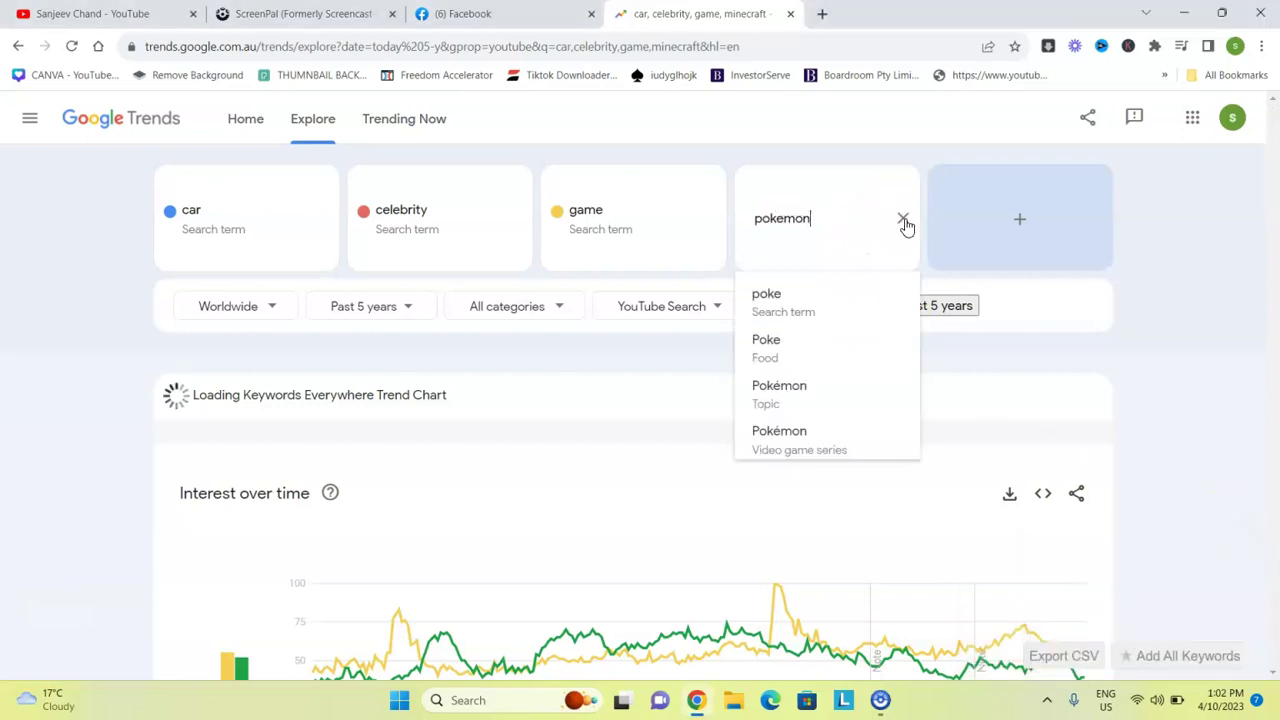
key("Return")
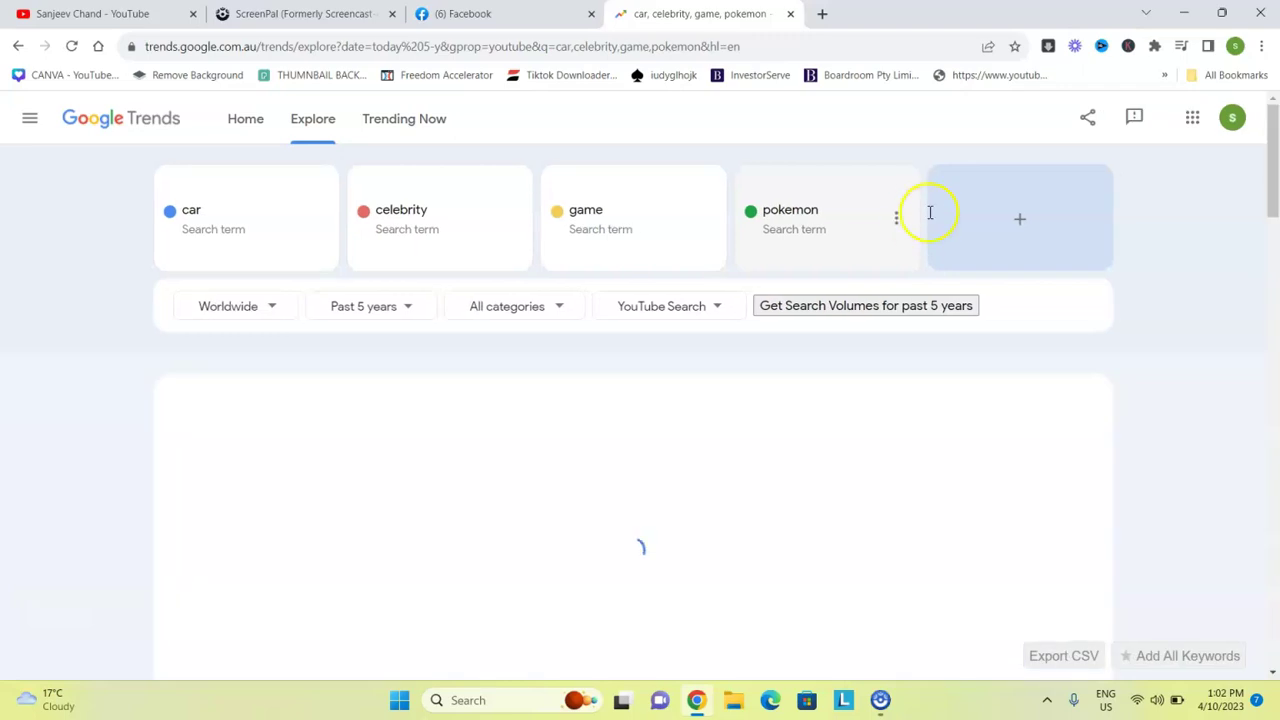
left_click_drag(1275, 150, 1275, 194)
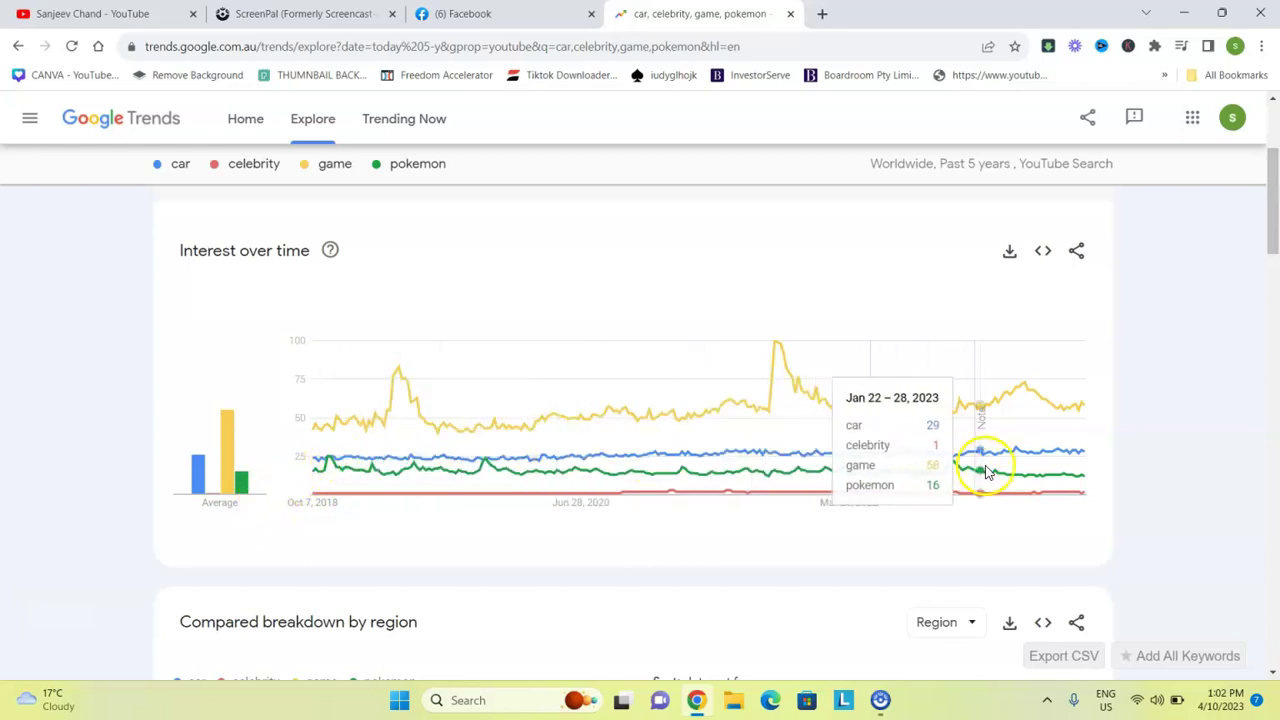
left_click_drag(1268, 177, 1273, 120)
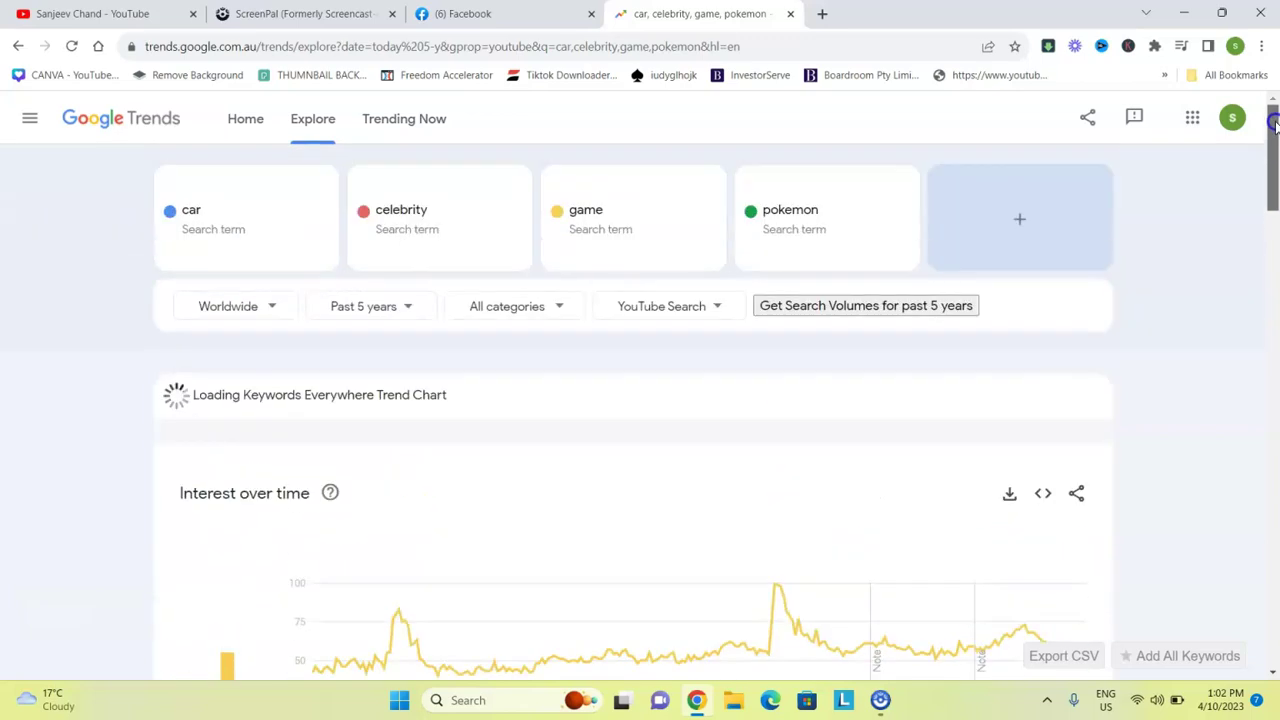
Swap pokemon for 'among us' and view its mid-2020 YouTube Search interest spike.
left_click(828, 201)
type("among us")
key("Return")
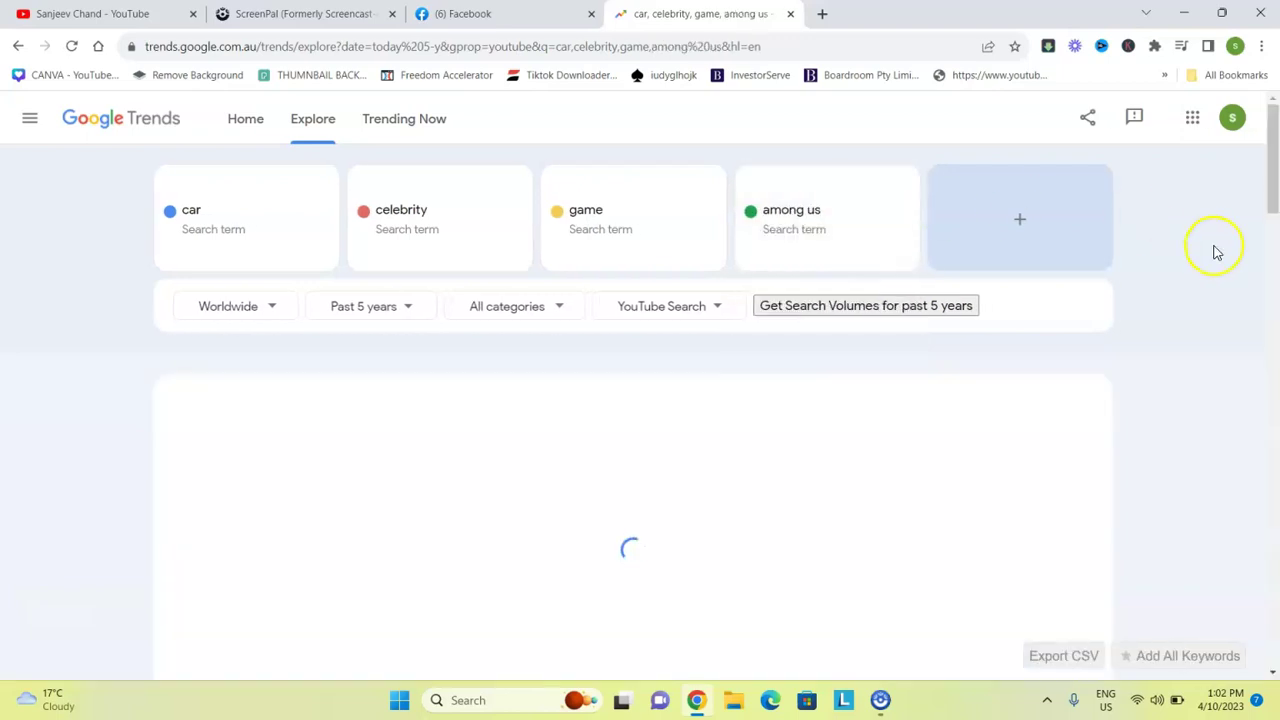
left_click_drag(1274, 168, 1275, 218)
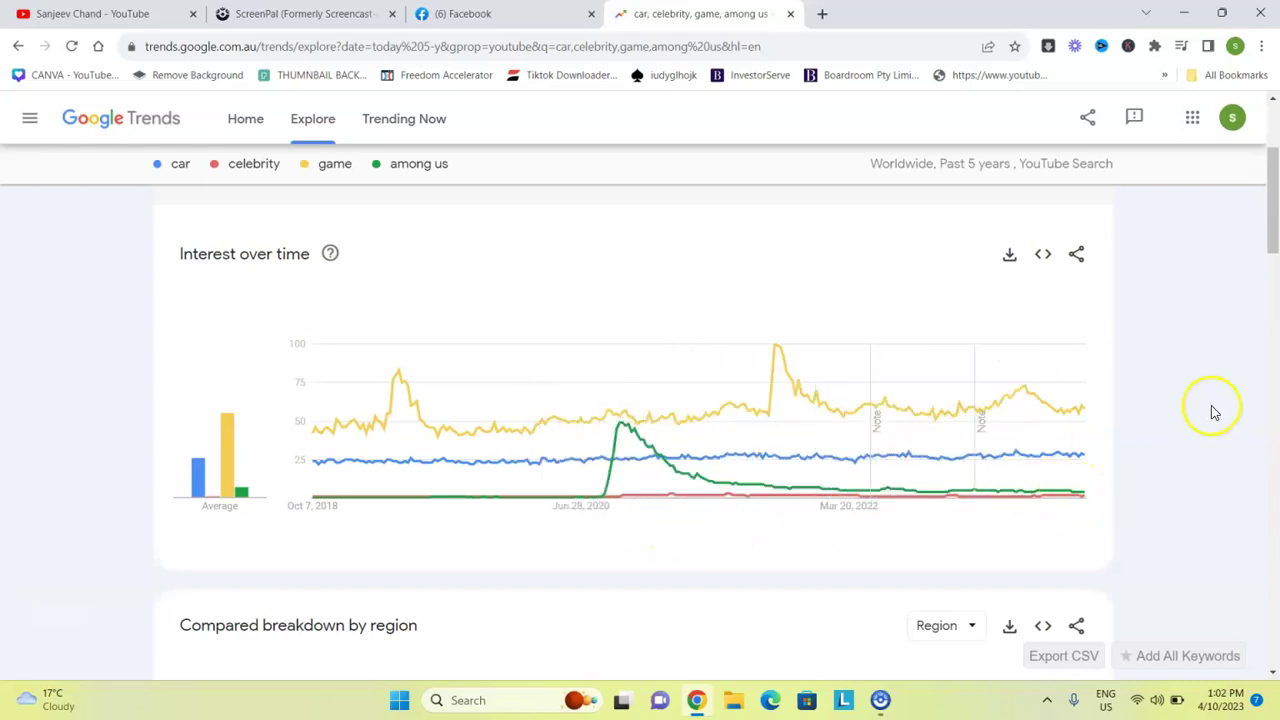
left_click_drag(1275, 220, 1275, 175)
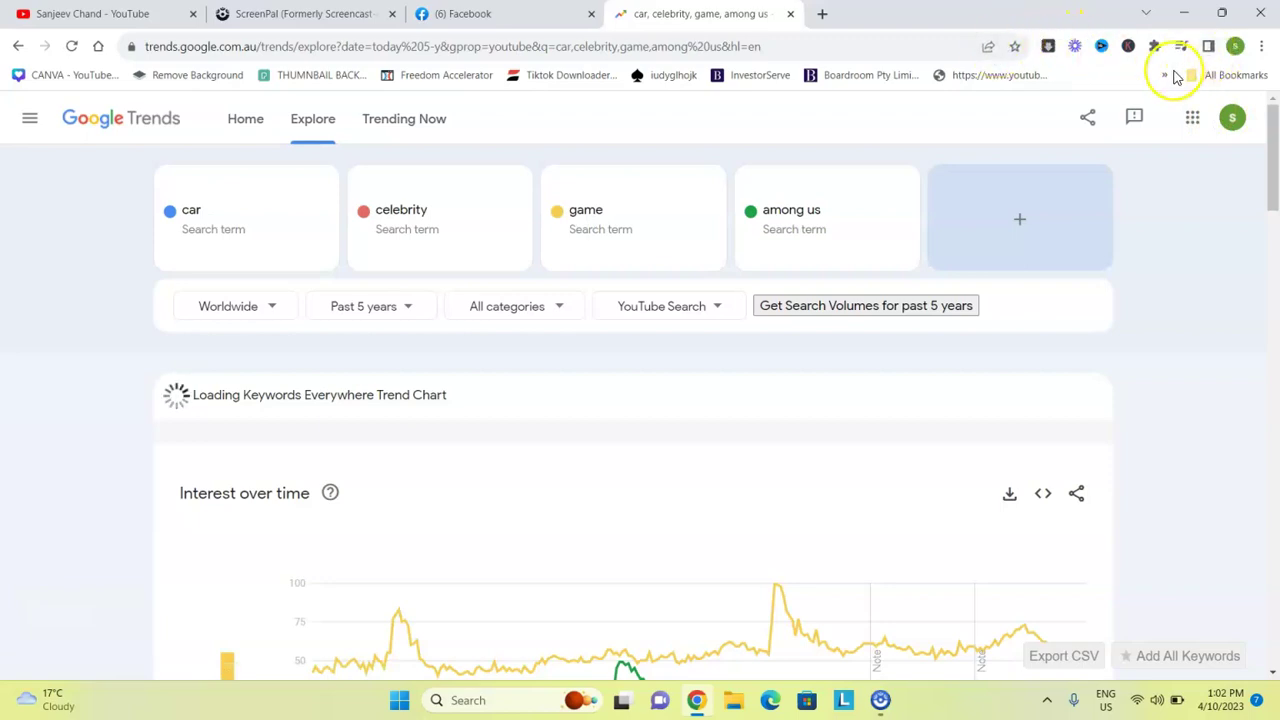
Open a new Incognito window, load youtube.com in it and scroll the signed-out home page.
left_click(1262, 46)
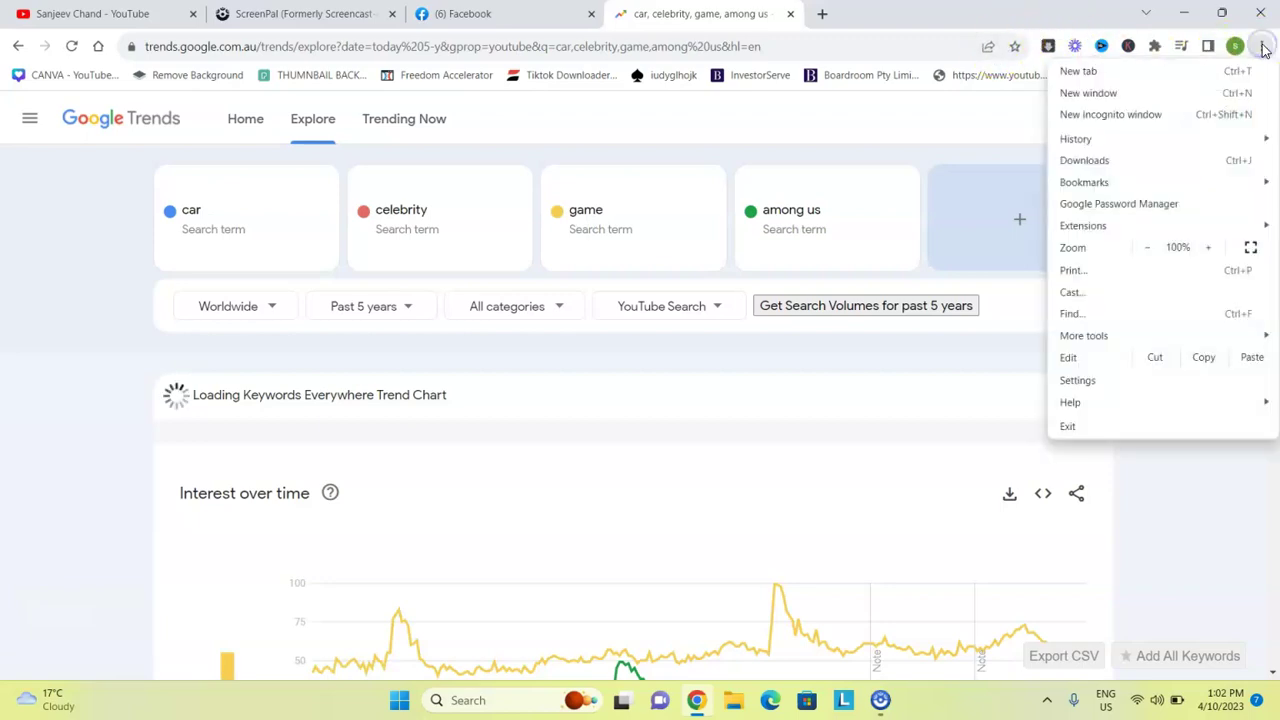
left_click(1123, 122)
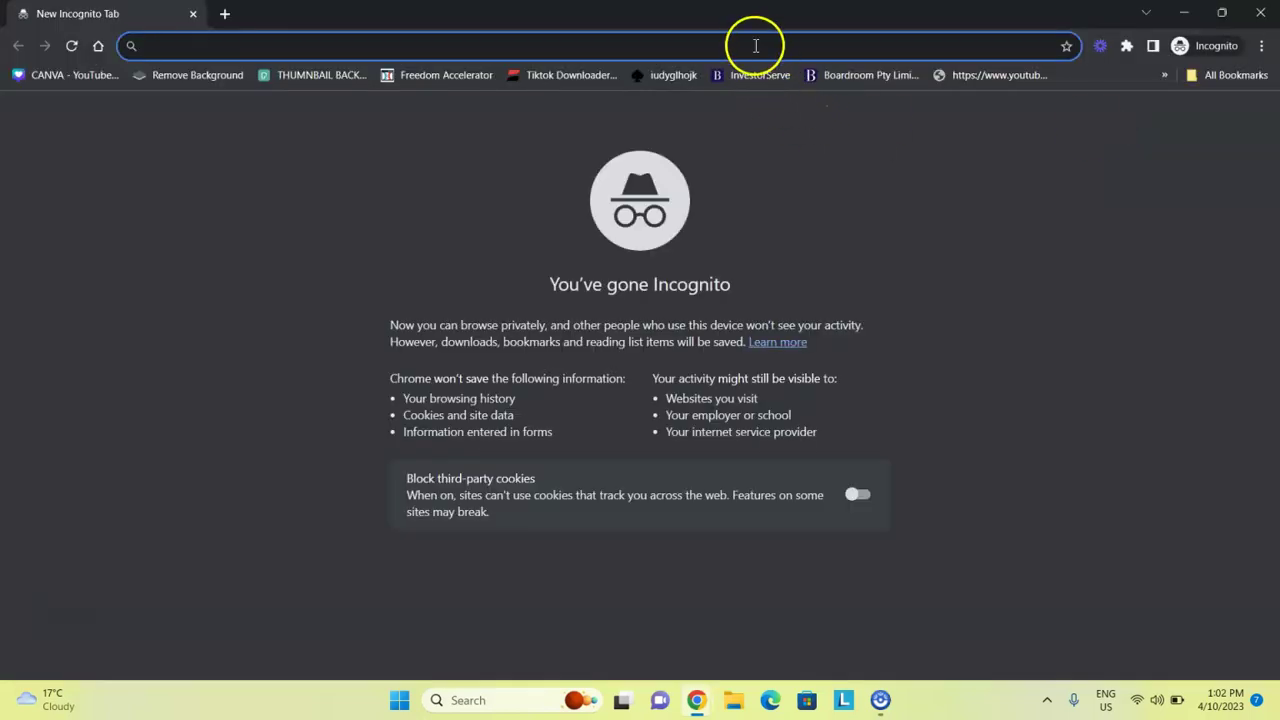
type("yo")
key("Return")
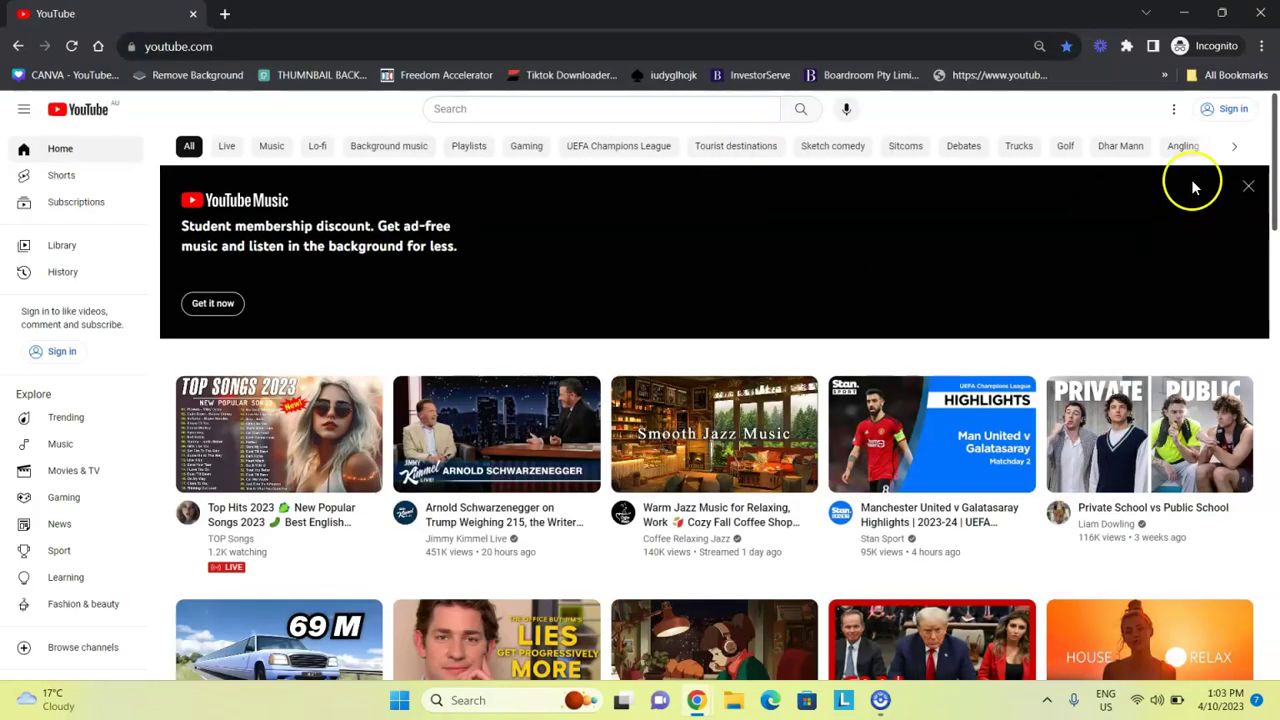
left_click_drag(1276, 183, 1276, 262)
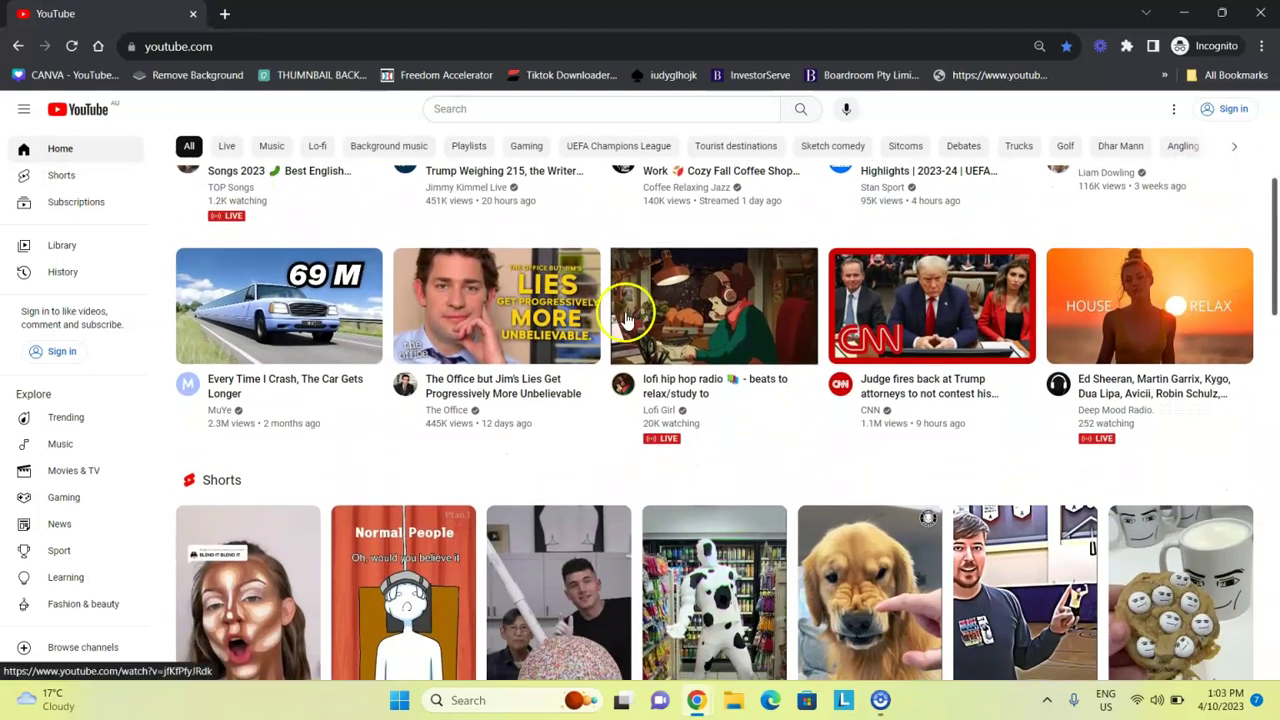
mouse_move(215, 318)
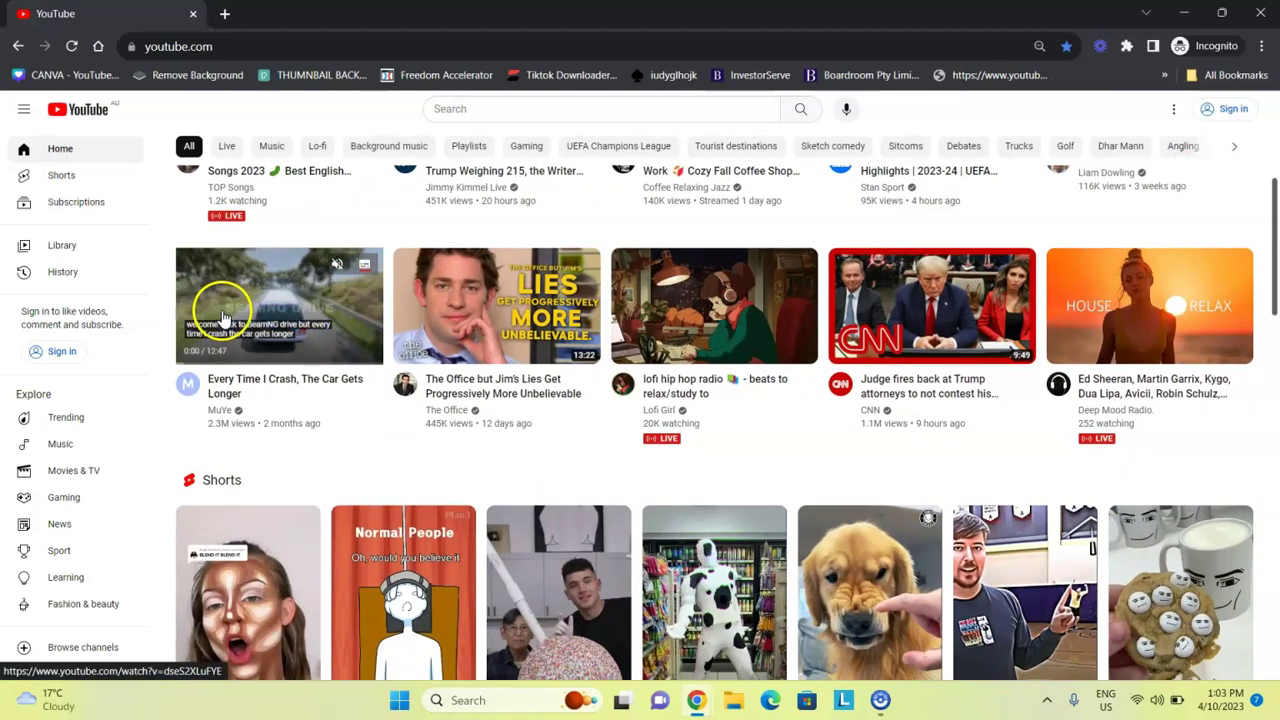
left_click(219, 411)
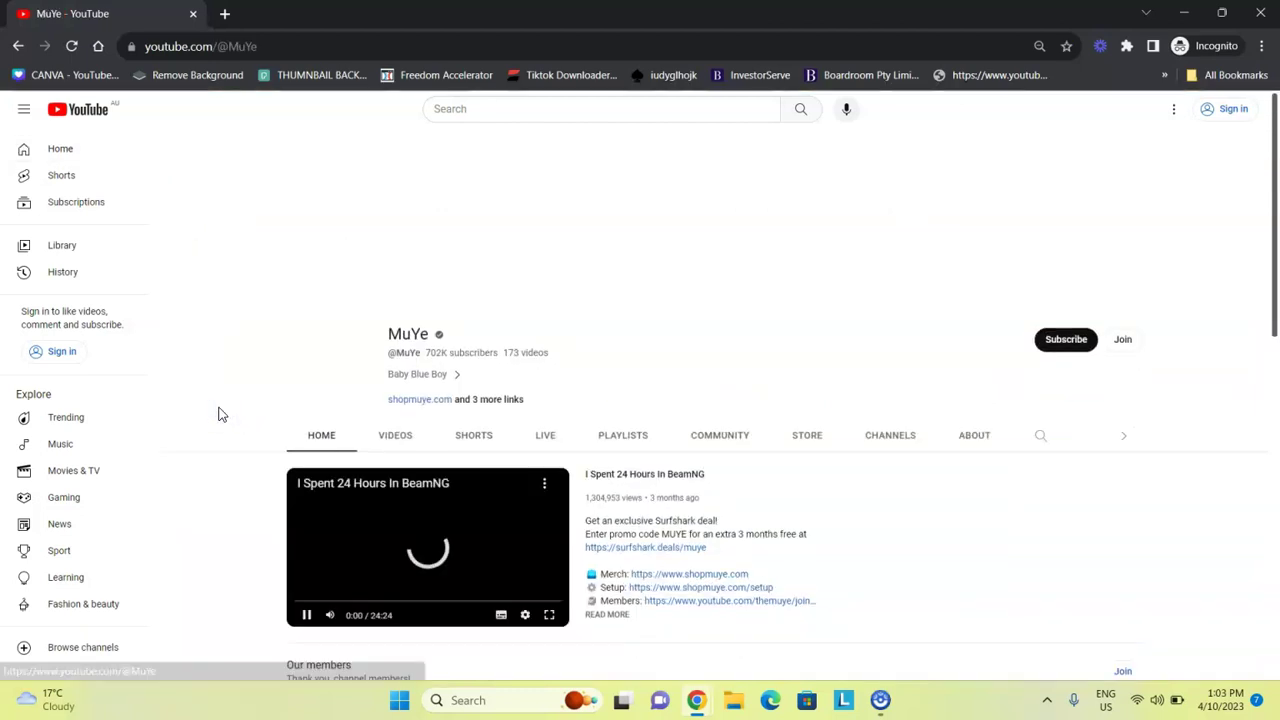
left_click(395, 436)
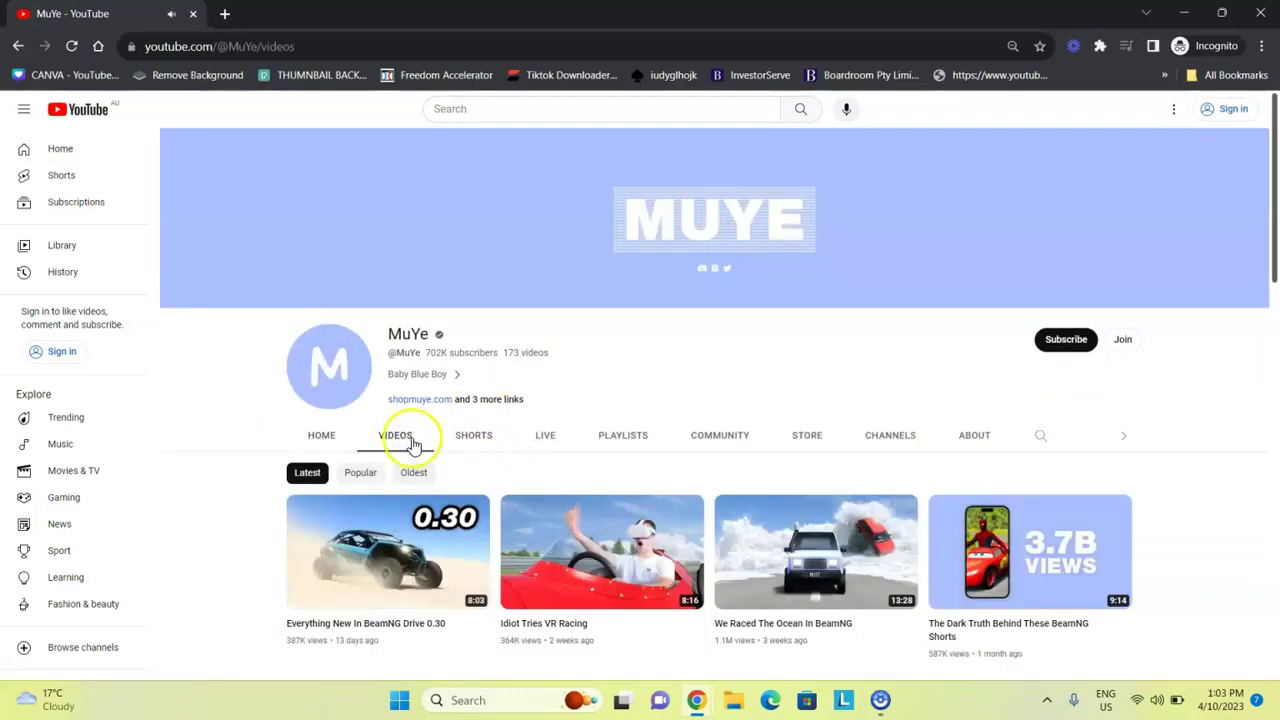
left_click_drag(1274, 188, 1275, 238)
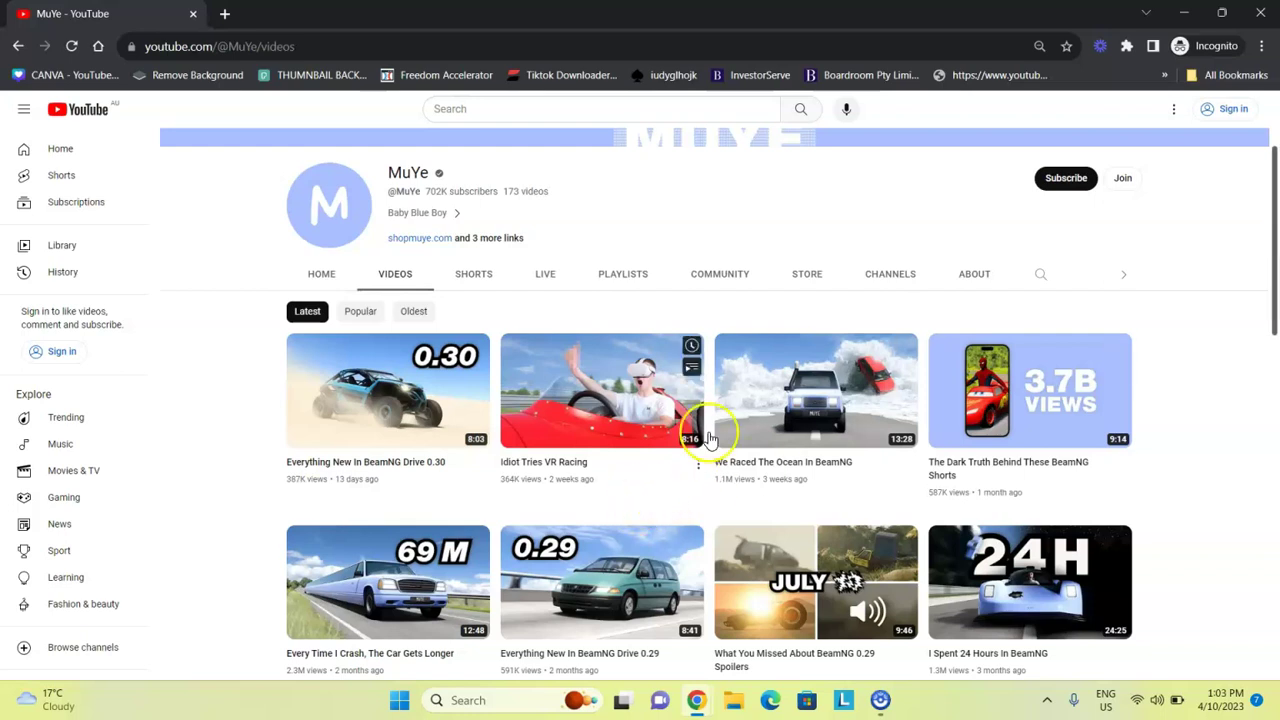
mouse_move(737, 445)
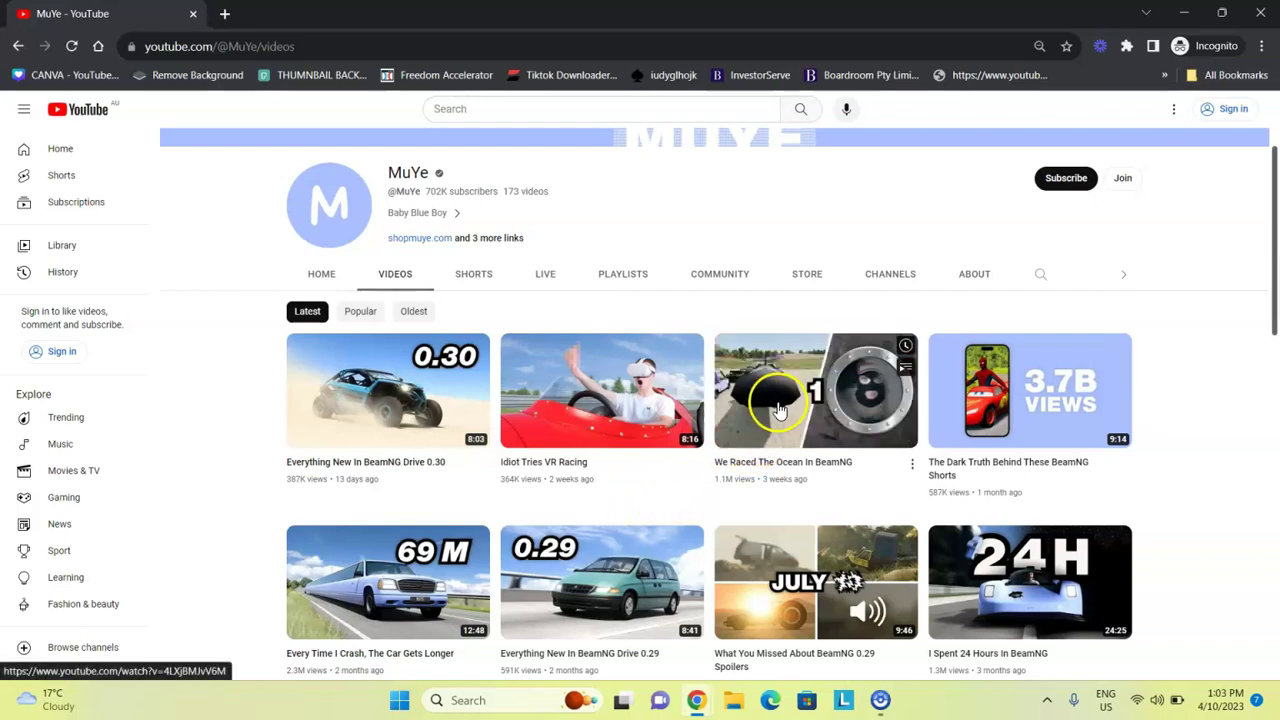
mouse_move(1052, 400)
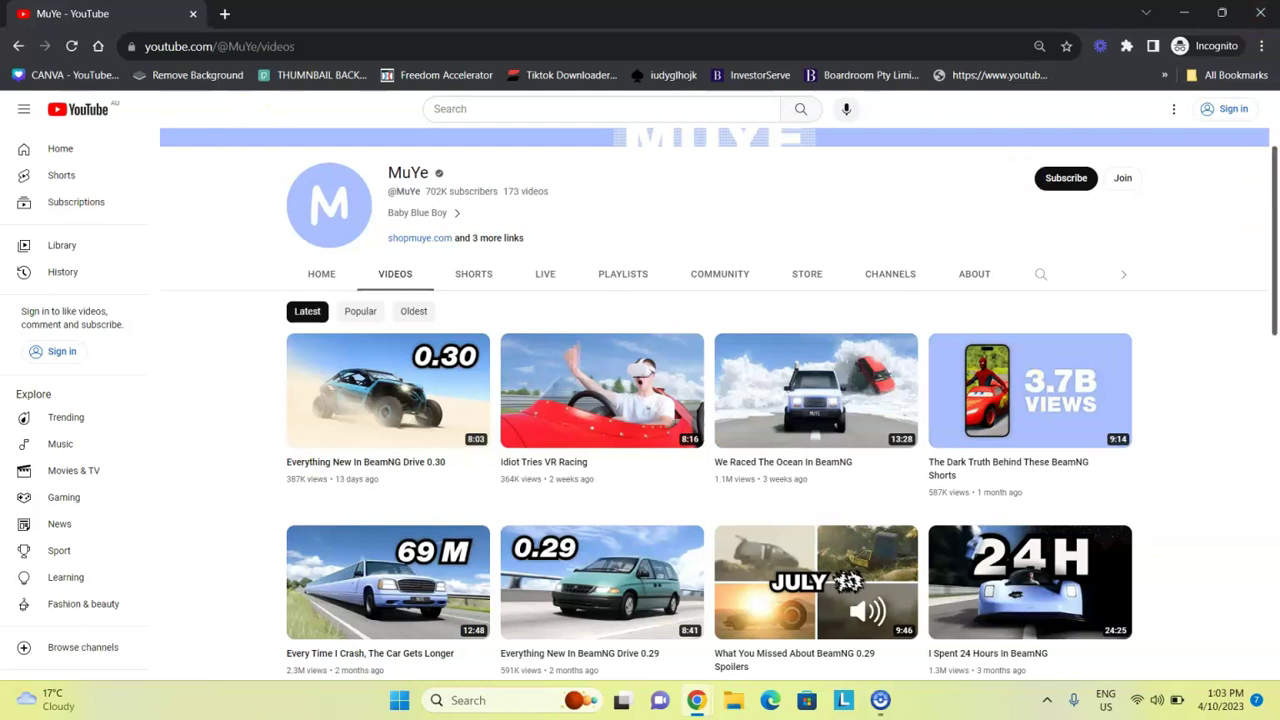
left_click(8, 54)
left_click(8, 54)
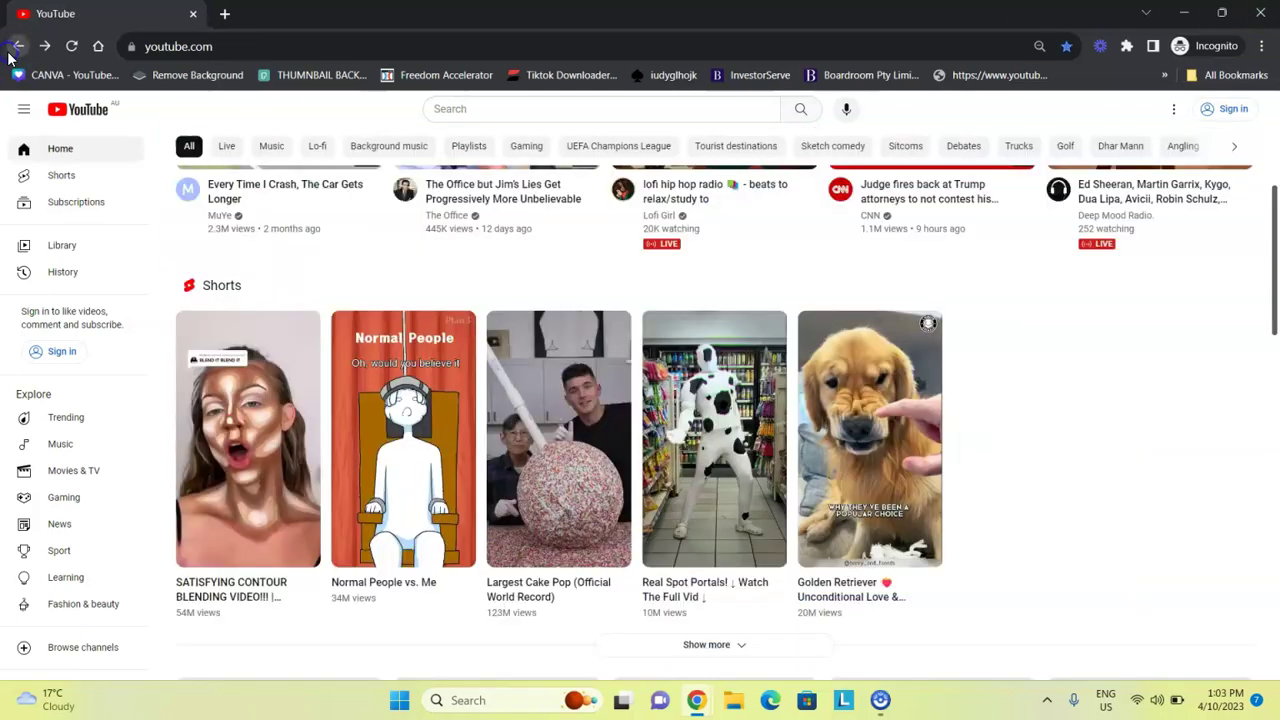
left_click_drag(1275, 345, 1276, 648)
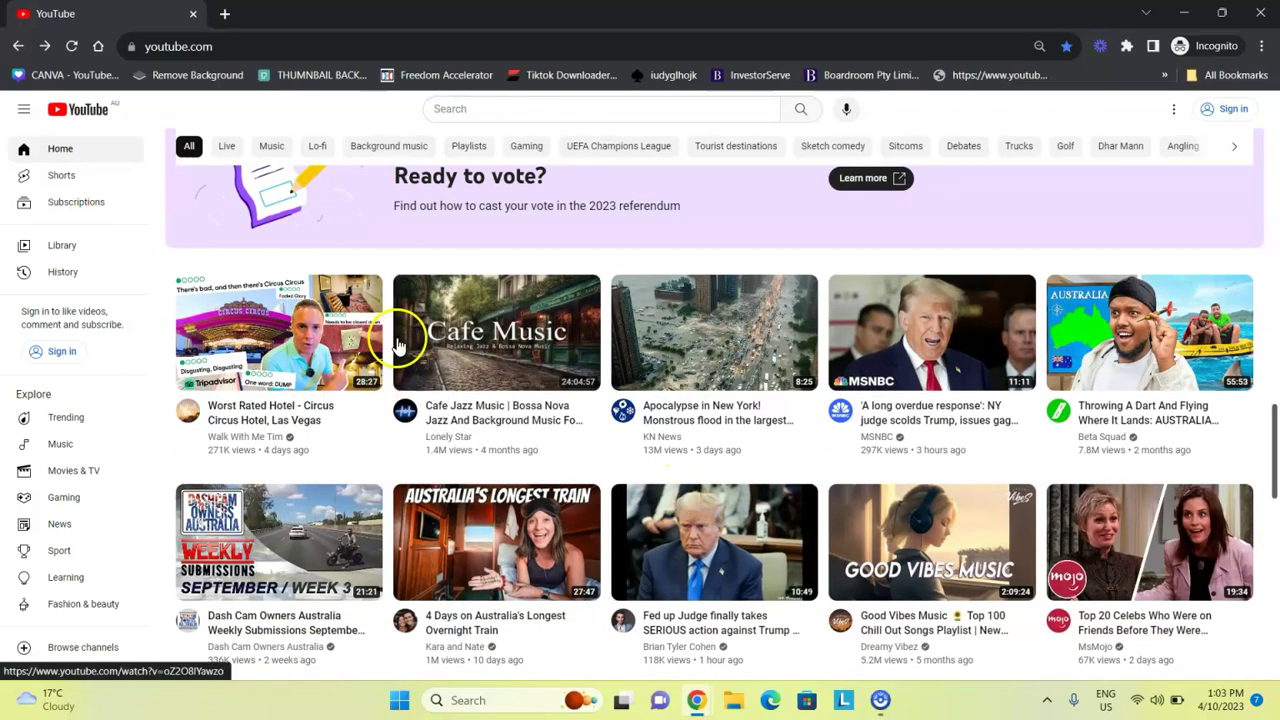
left_click_drag(1276, 430, 1273, 597)
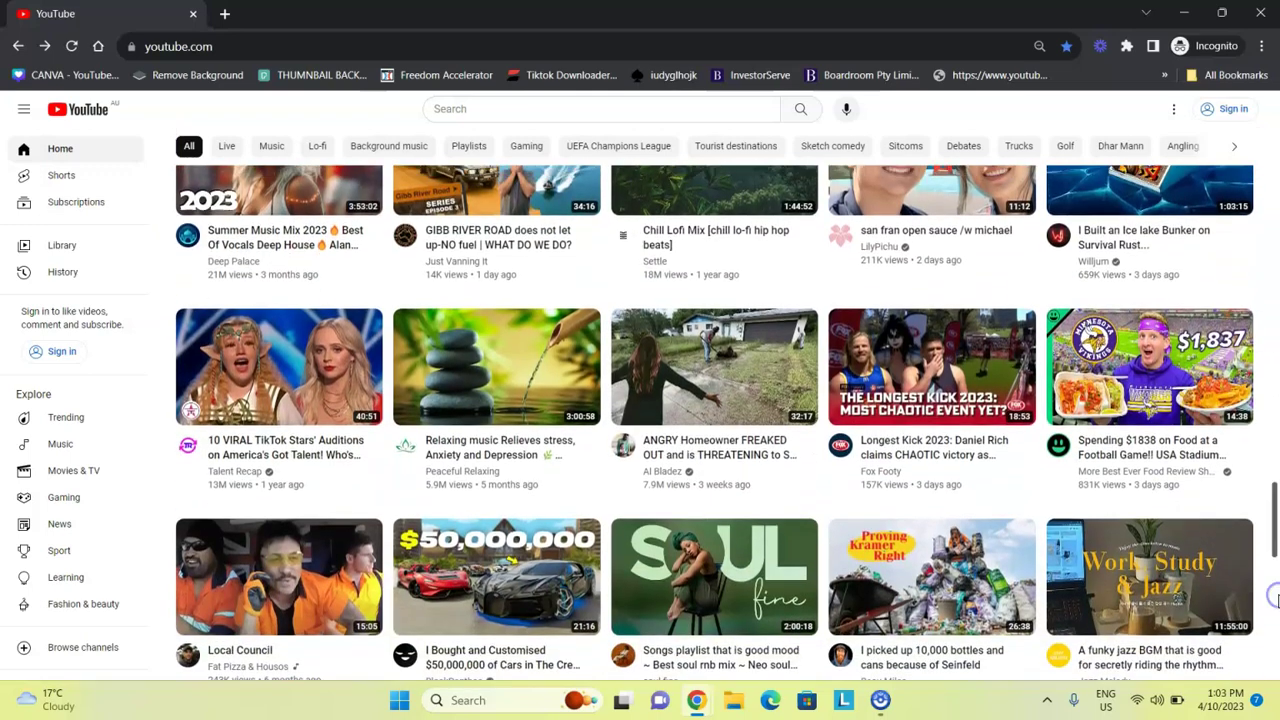
Open the Peaceful Relaxing channel and scroll through its Videos tab.
left_click(445, 471)
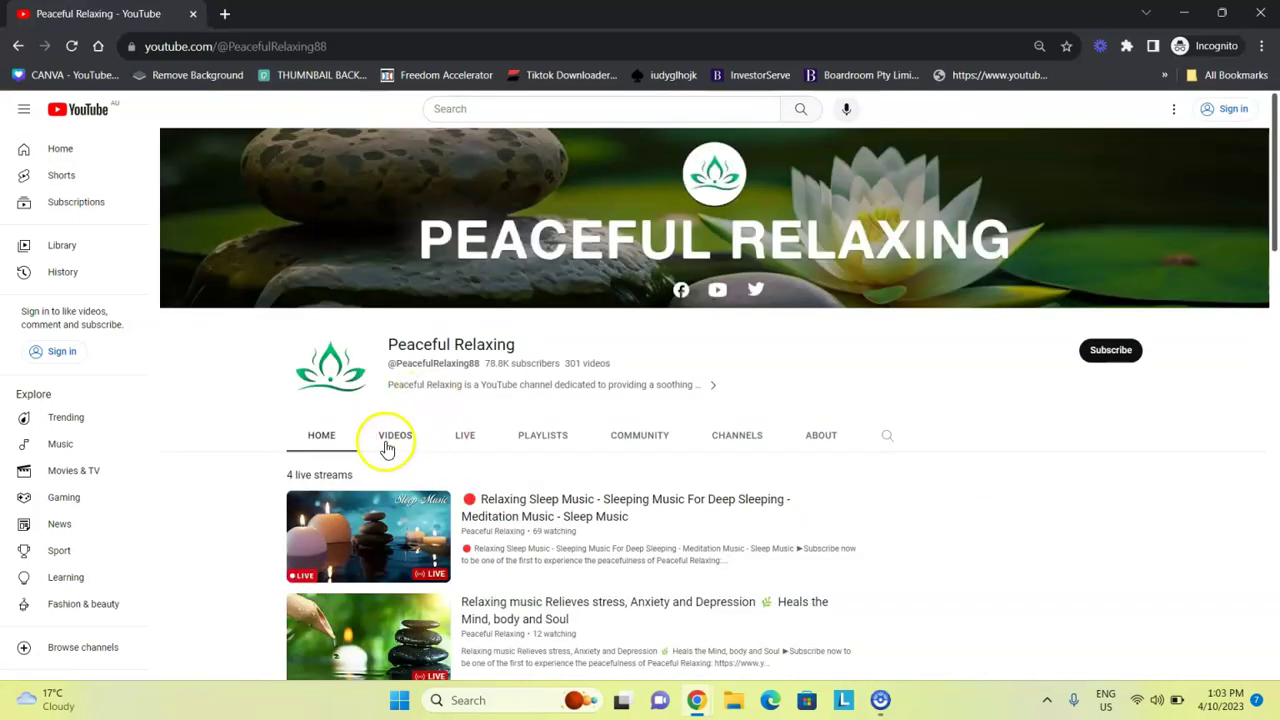
left_click(388, 444)
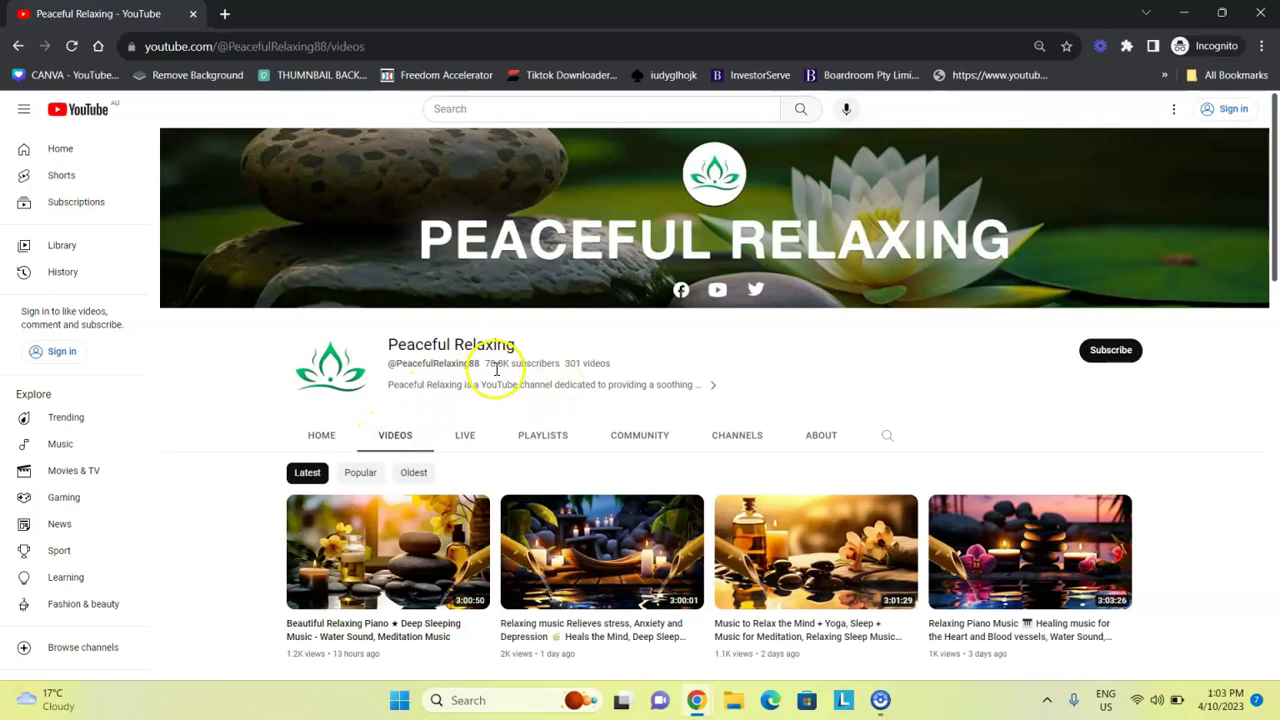
scroll(1270, 280, "down", 2)
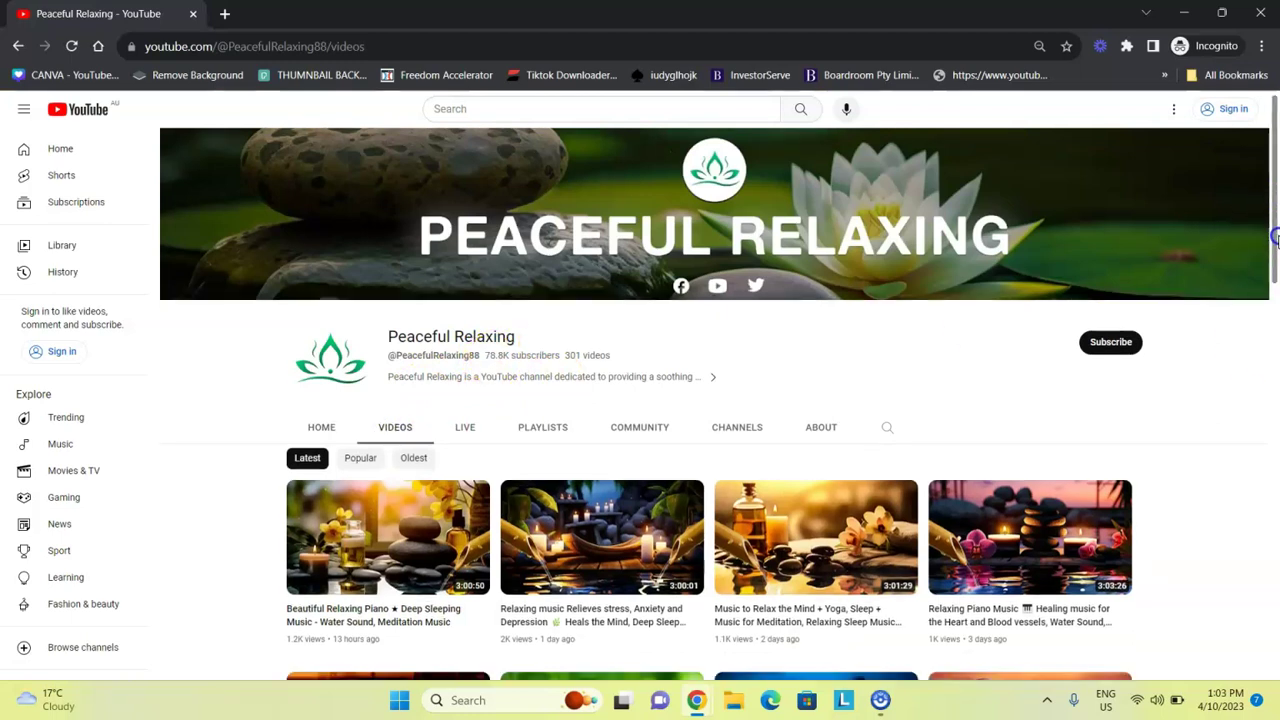
mouse_move(1275, 285)
left_mouse_down()
mouse_move(1275, 389)
mouse_move(1274, 262)
left_mouse_up()
Browse the channel's Live streams, then go back three pages to the YouTube home feed.
left_click(467, 334)
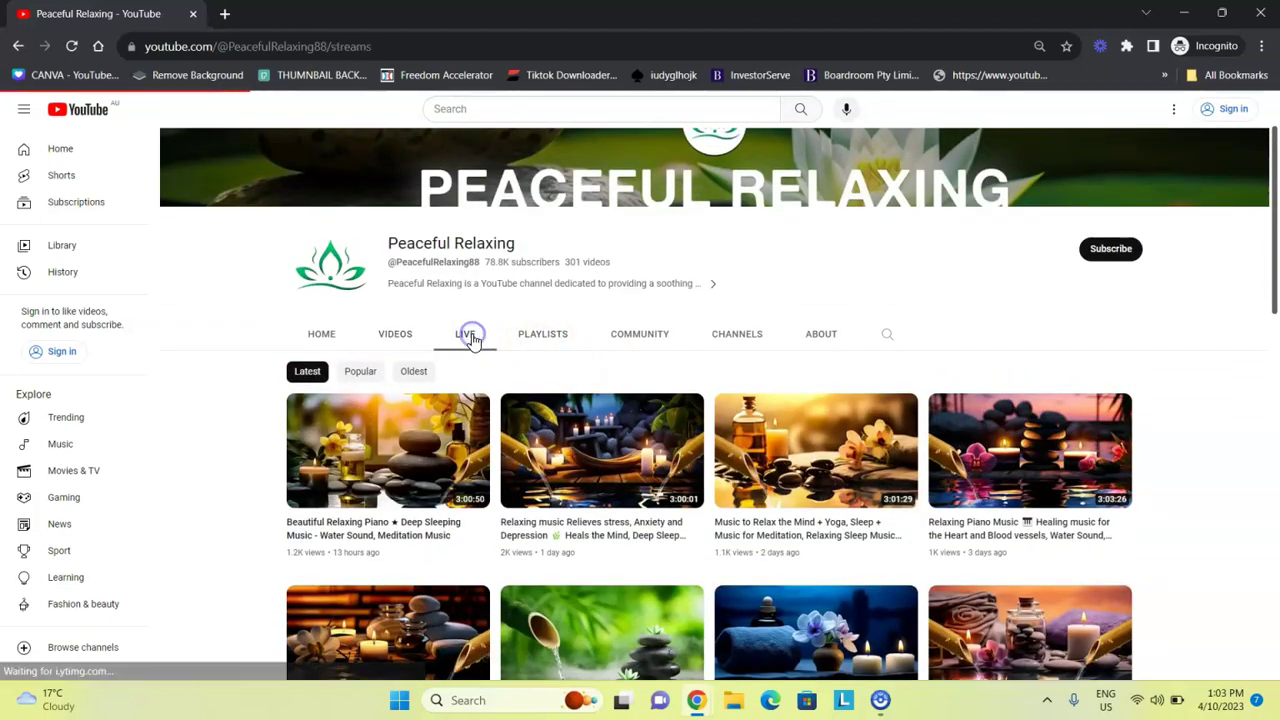
left_click_drag(1276, 192, 1275, 697)
left_click_drag(1275, 480, 1268, 240)
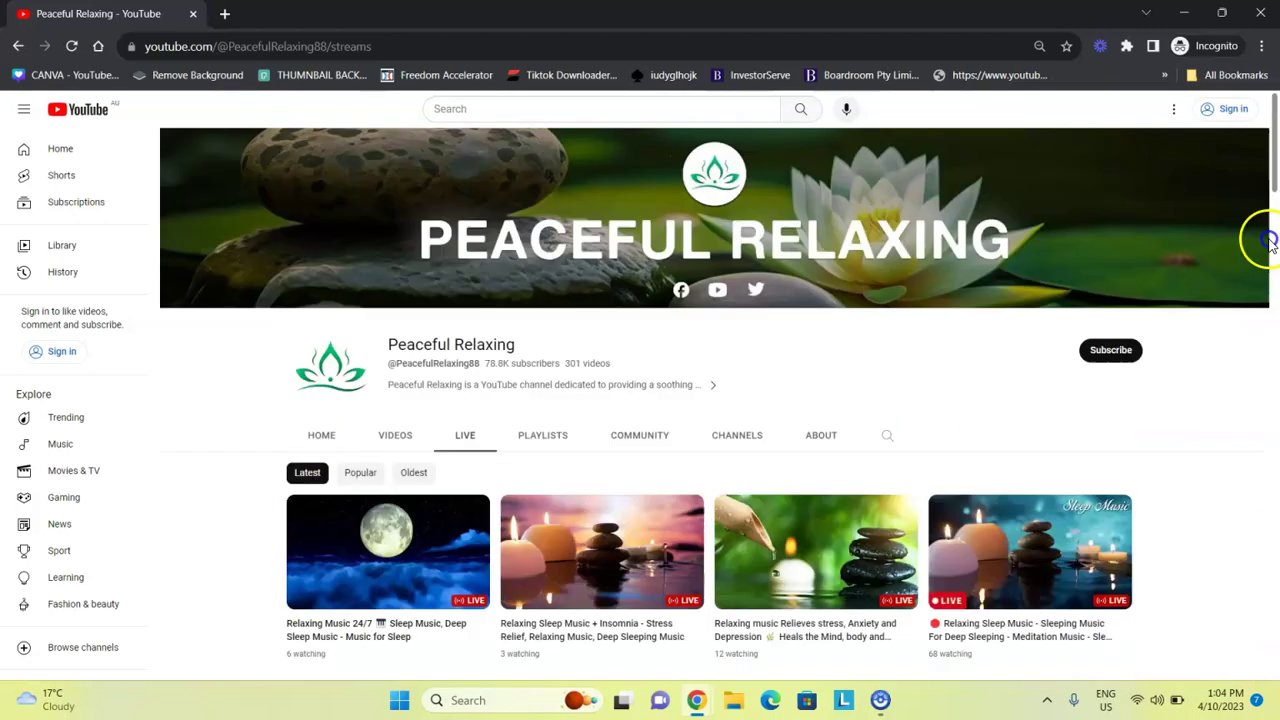
left_click(15, 47)
left_click(15, 47)
left_click(15, 47)
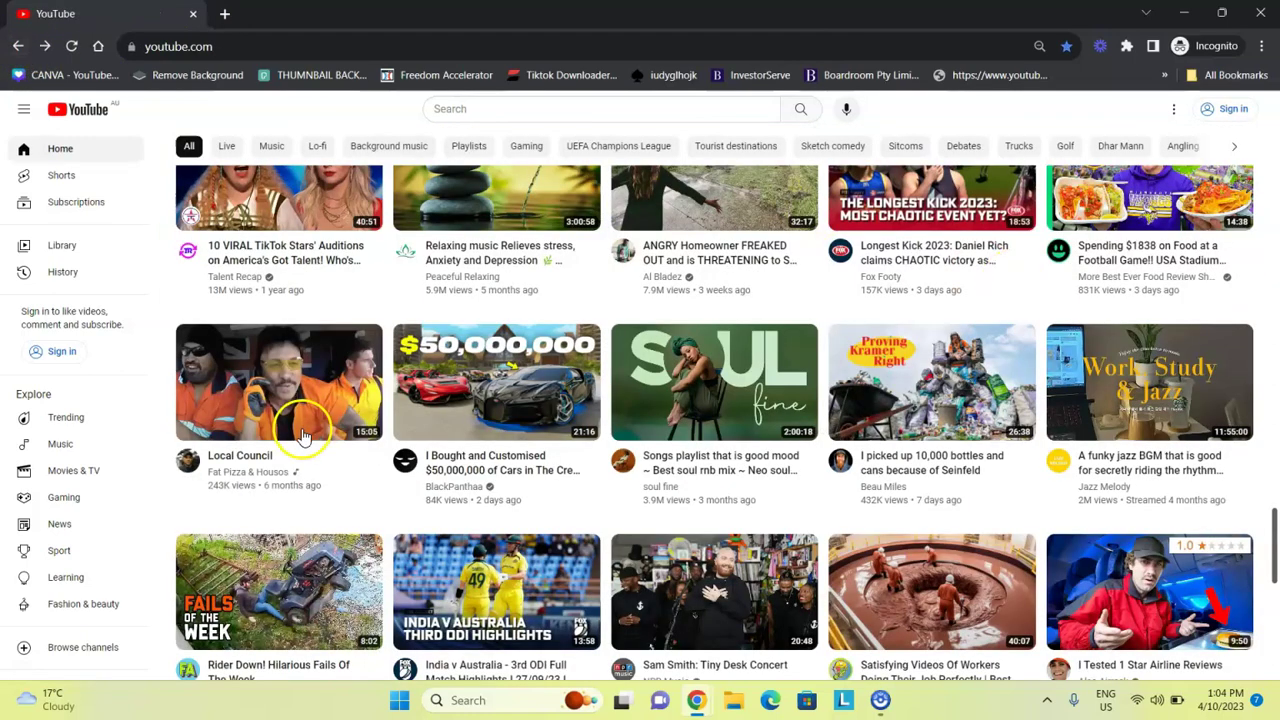
mouse_move(457, 490)
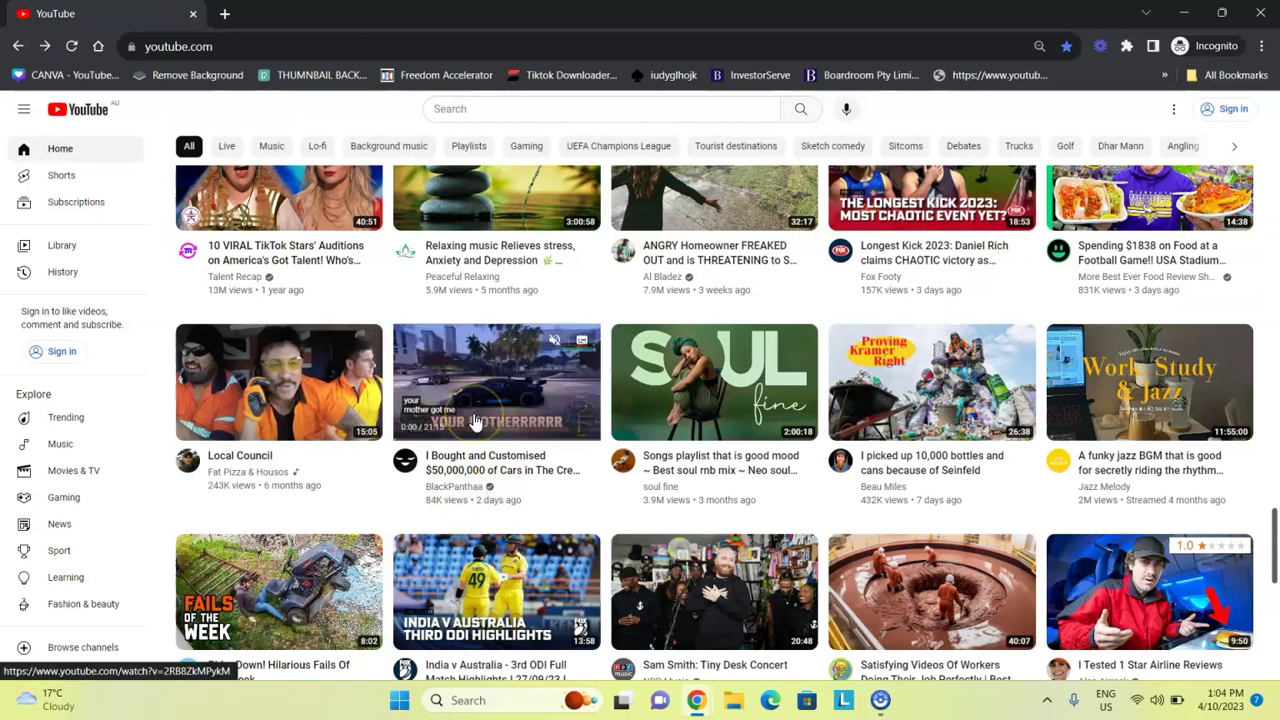
left_click_drag(457, 490, 491, 451)
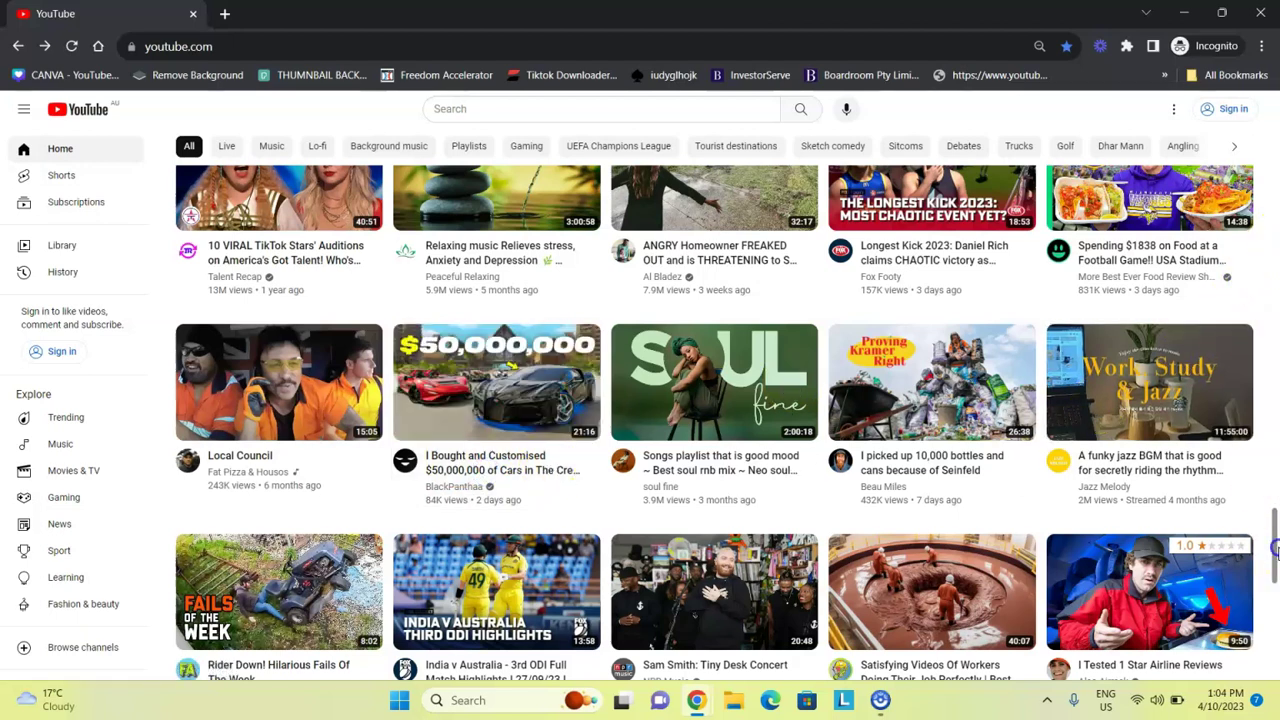
scroll(1275, 548, "down", 5)
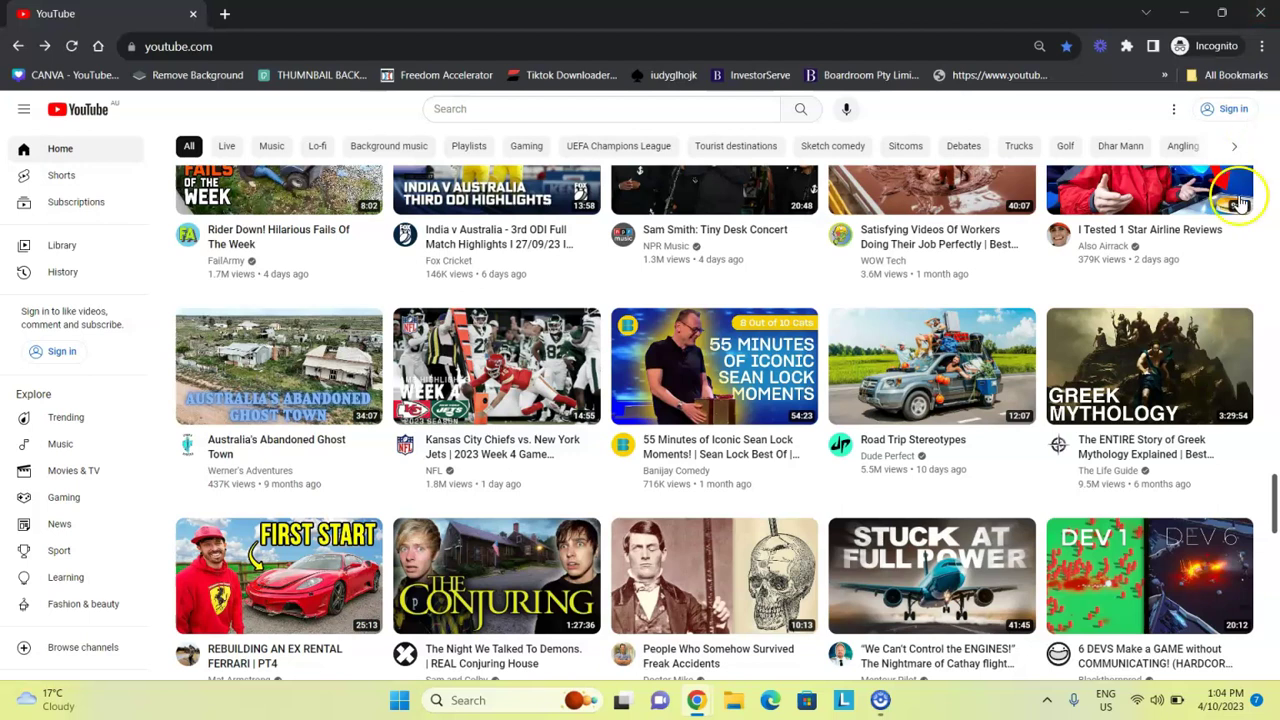
left_click_drag(1272, 482, 1275, 591)
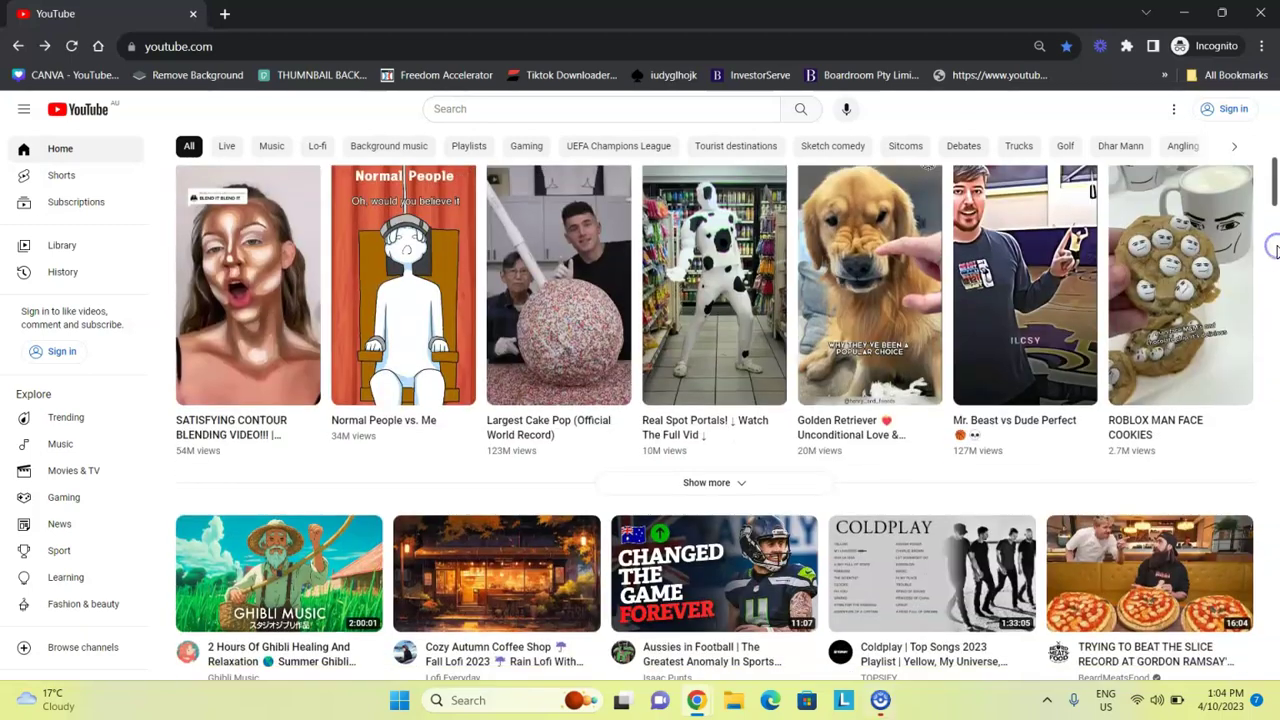
Close the Incognito window and switch to the first tab showing the user's YouTube channel.
left_click(1260, 13)
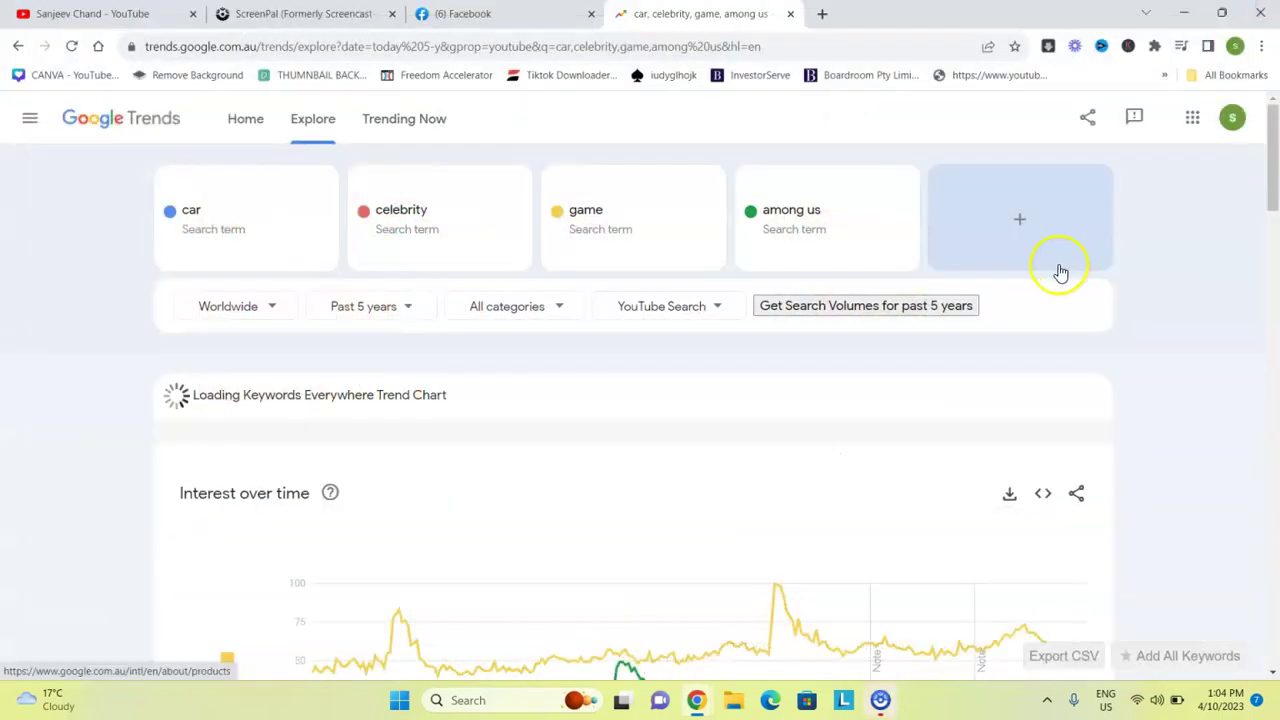
key("ctrl+1")
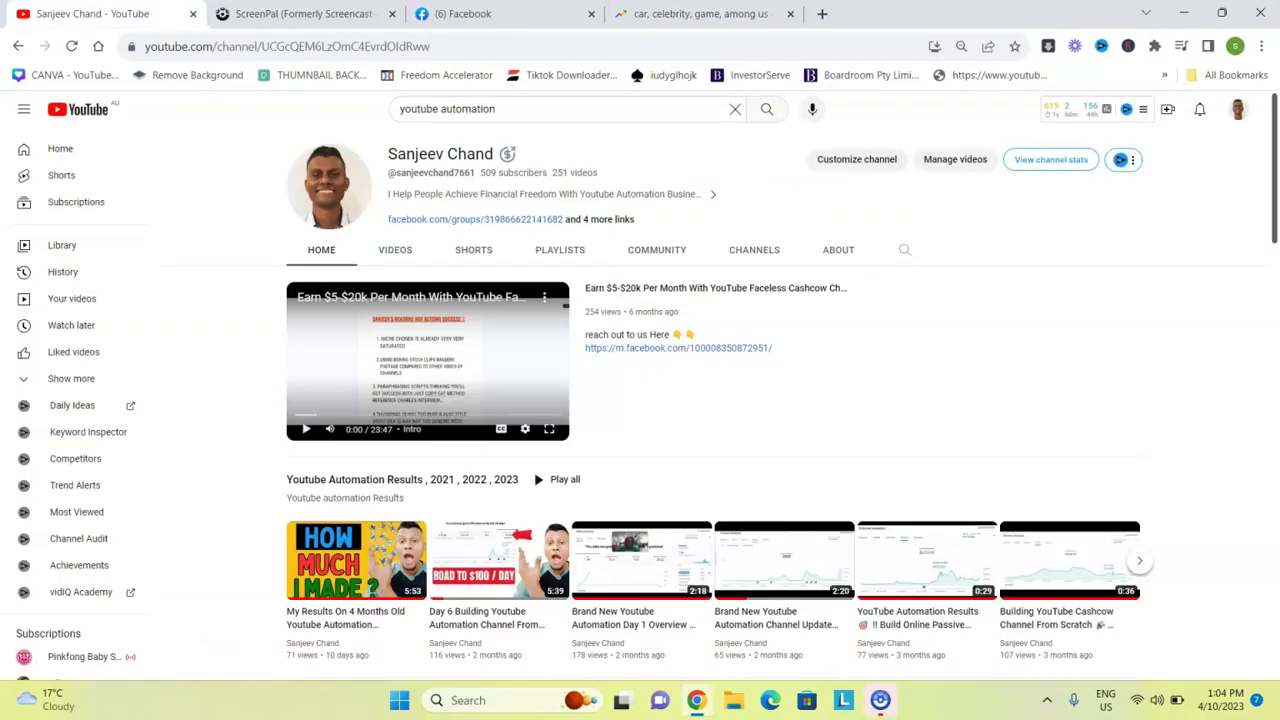